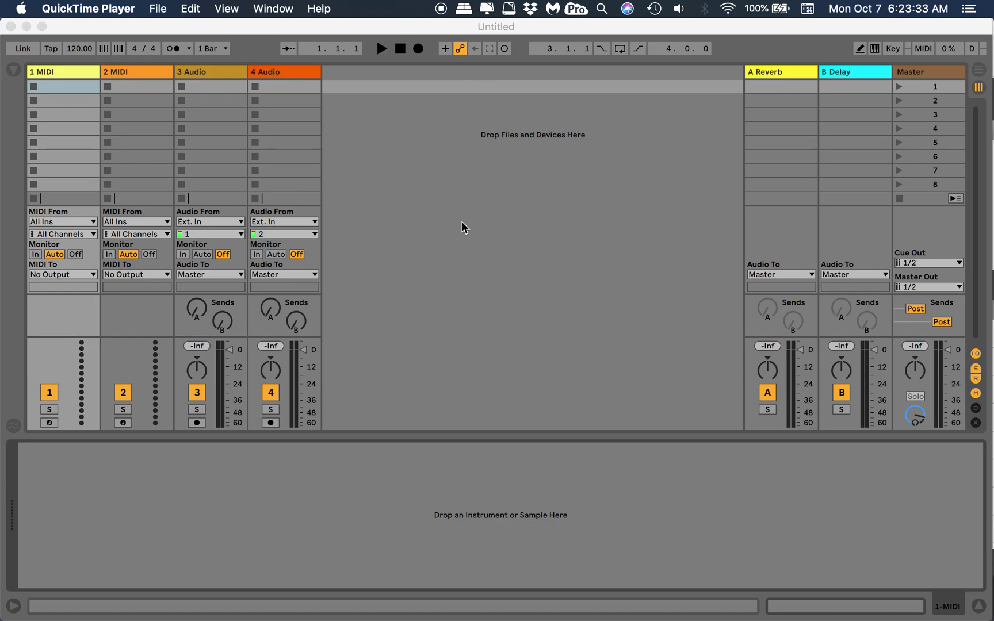
Bring Ableton Live to the front and search Spotlight for 'midi' to find Audio MIDI Setup
left_click(462, 223)
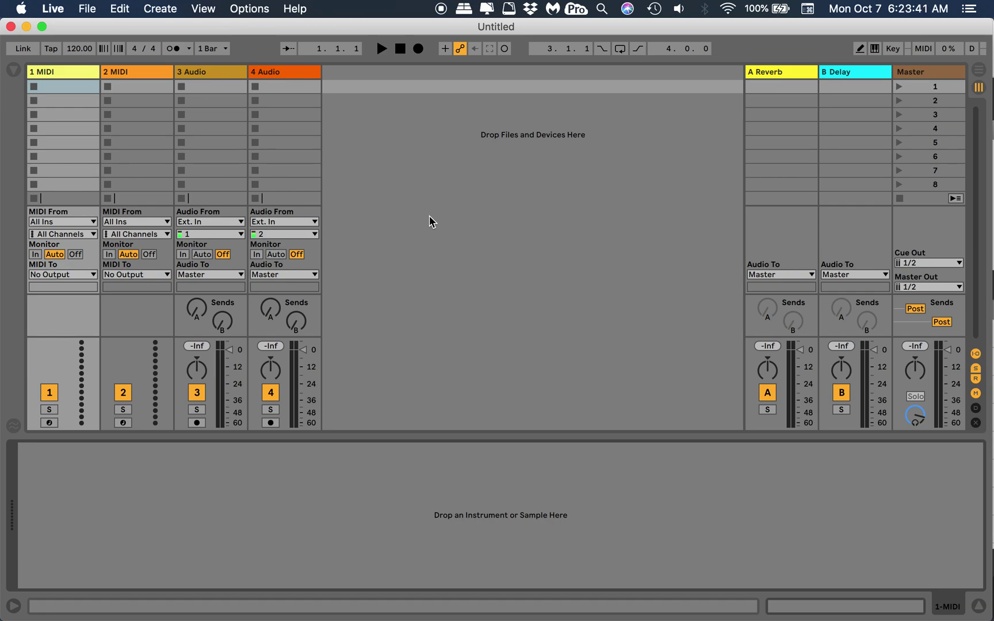
key("super+space")
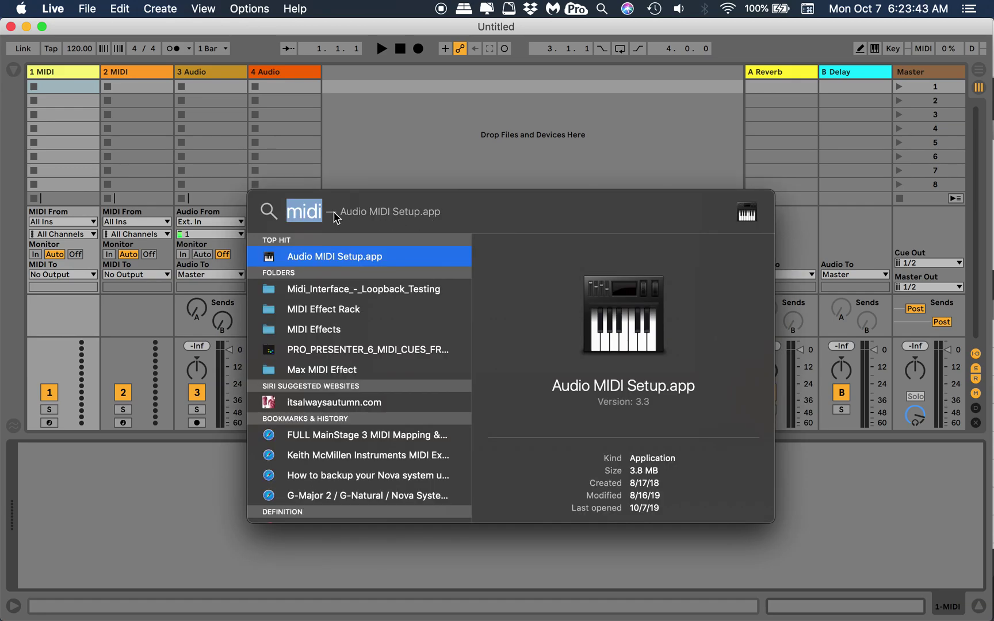
Launch Audio MIDI Setup, shift the MIDI Studio window left, and open the MIDI Studio menu
left_click(318, 257)
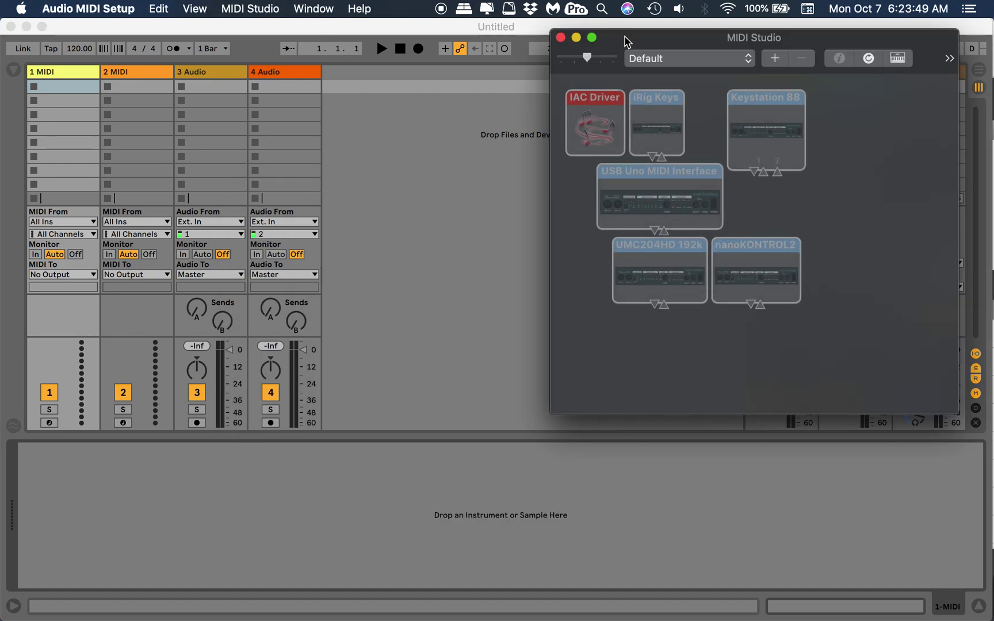
left_click_drag(627, 40, 465, 41)
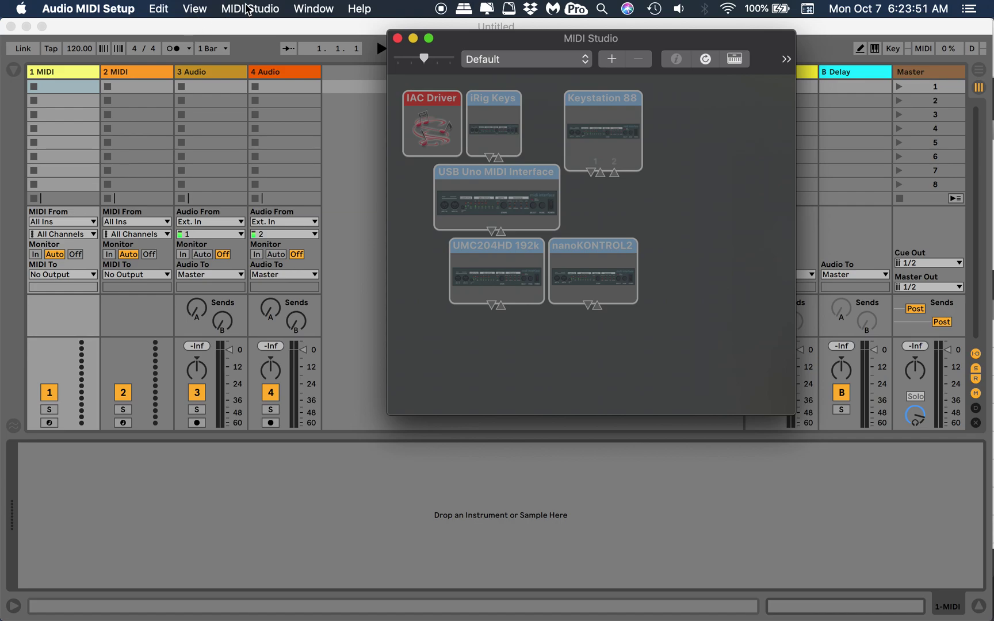
left_click(251, 9)
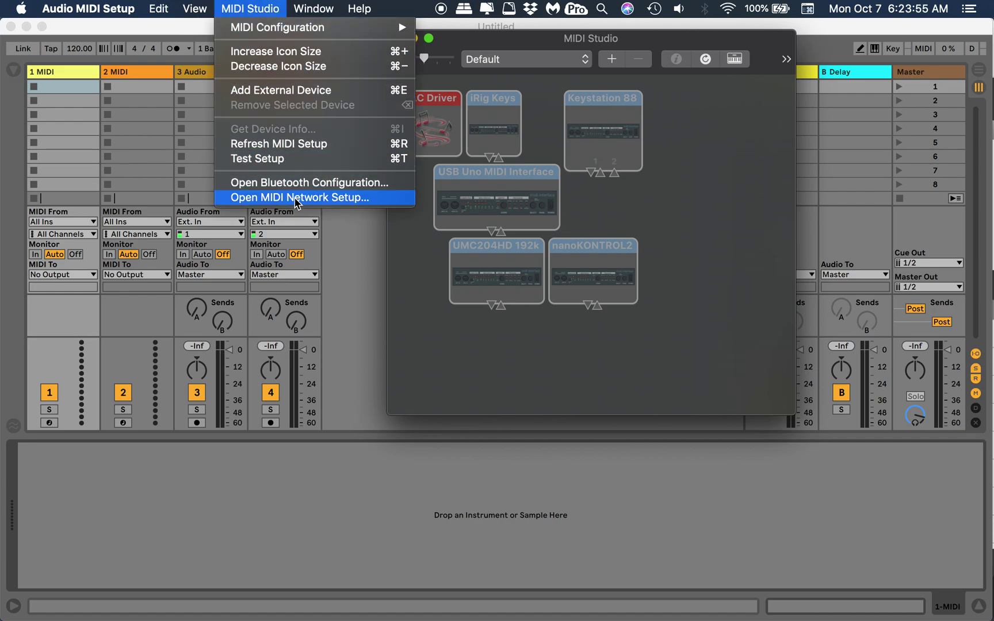
Open MIDI Network Setup, then add and enable a new network session, Session 1
left_click(295, 198)
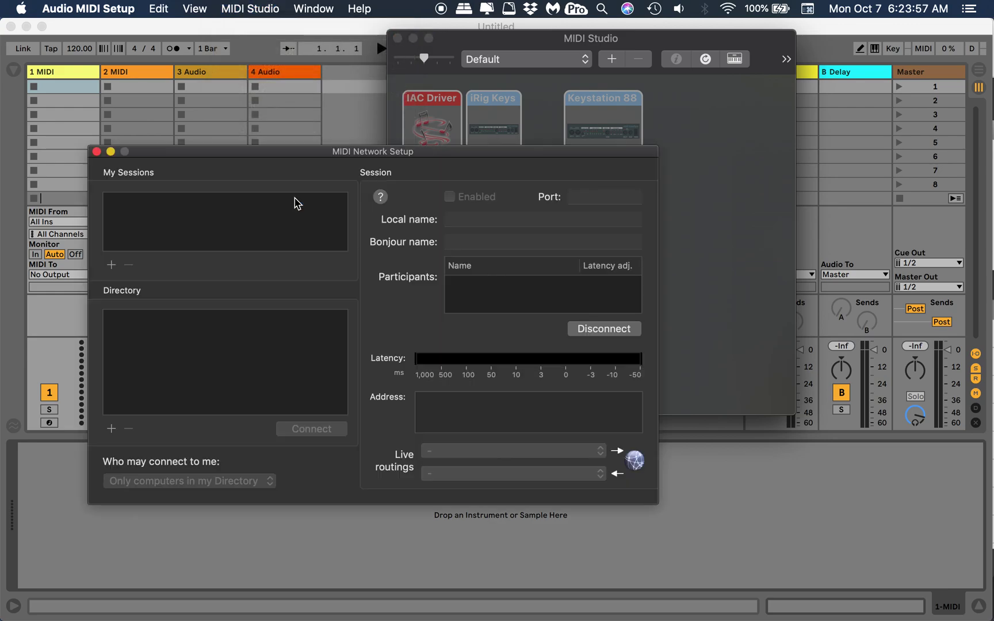
left_click_drag(325, 147, 395, 128)
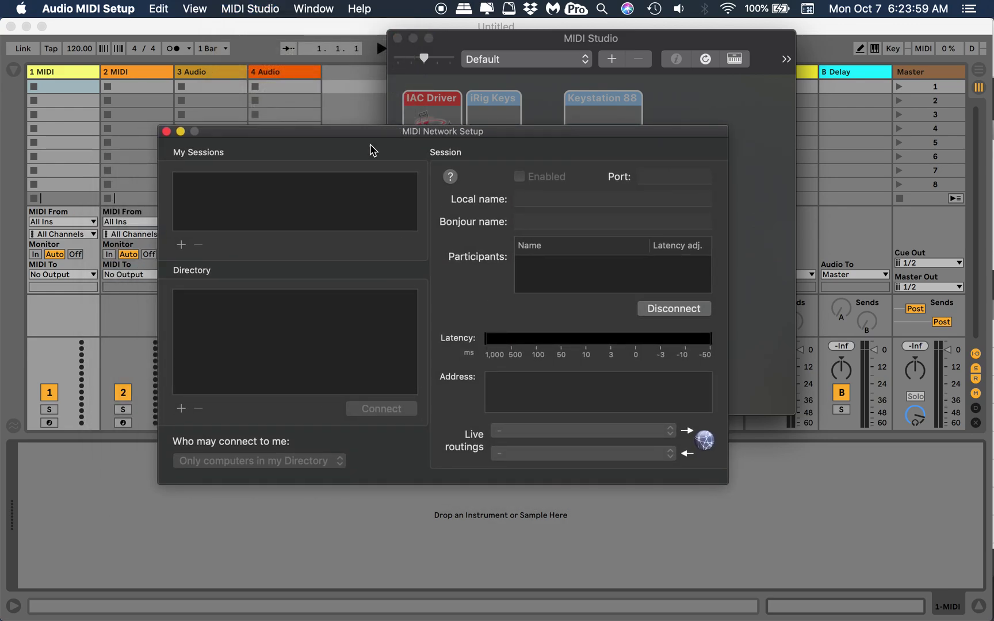
left_click(182, 245)
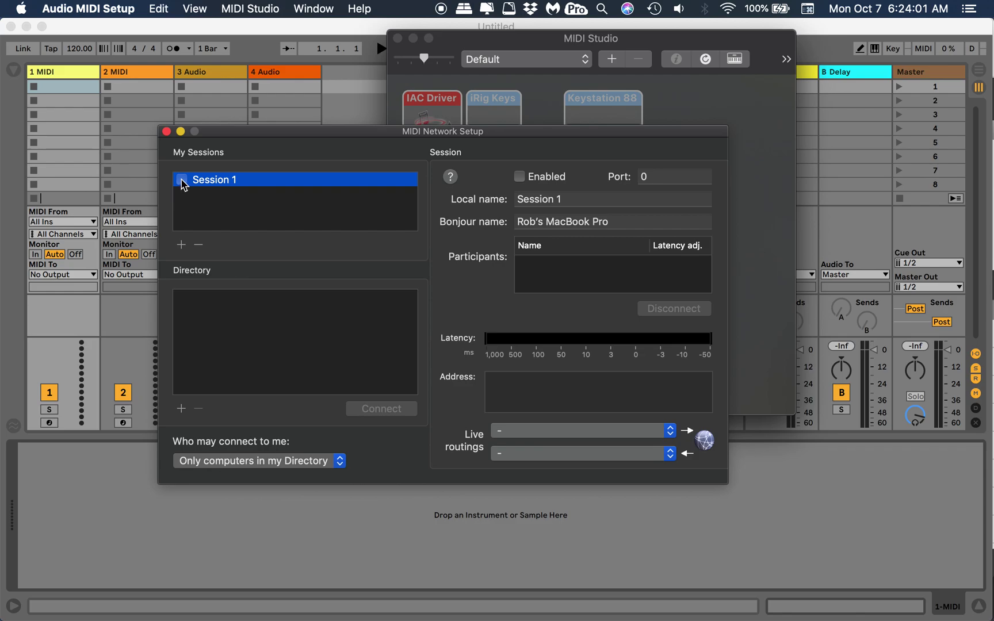
left_click(182, 180)
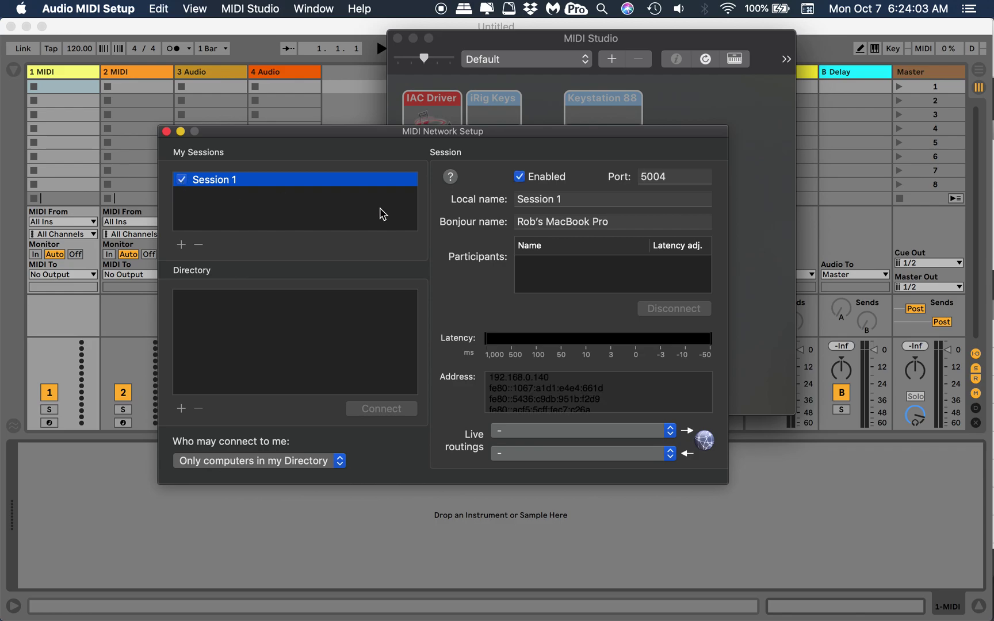
Rename the session's Bonjour name to 'Ableton Macbook' and let Anyone connect
left_click_drag(614, 228, 493, 225)
key("BackSpace")
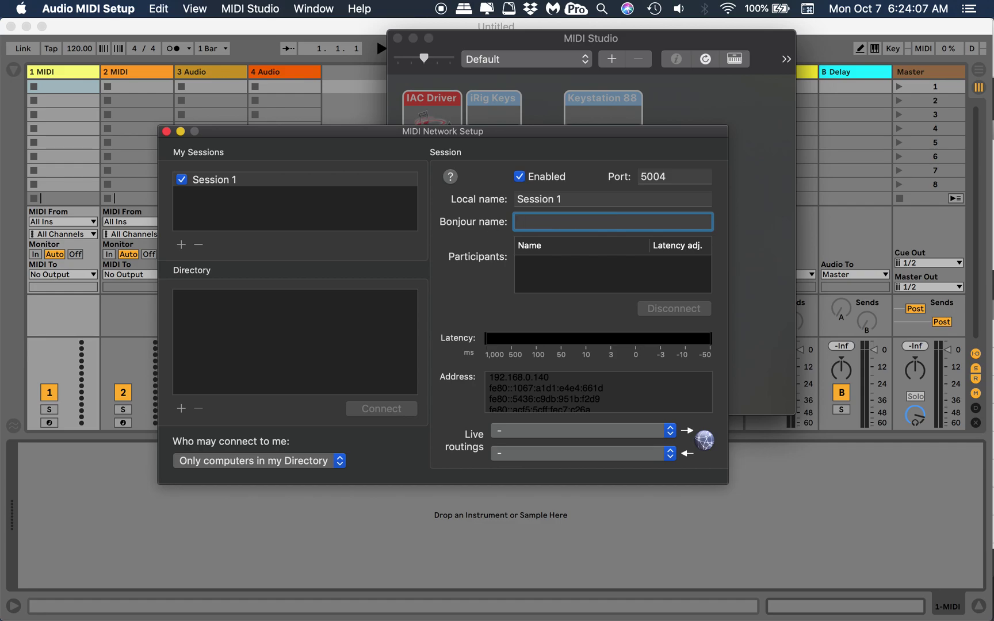
type("Ableton Macbook")
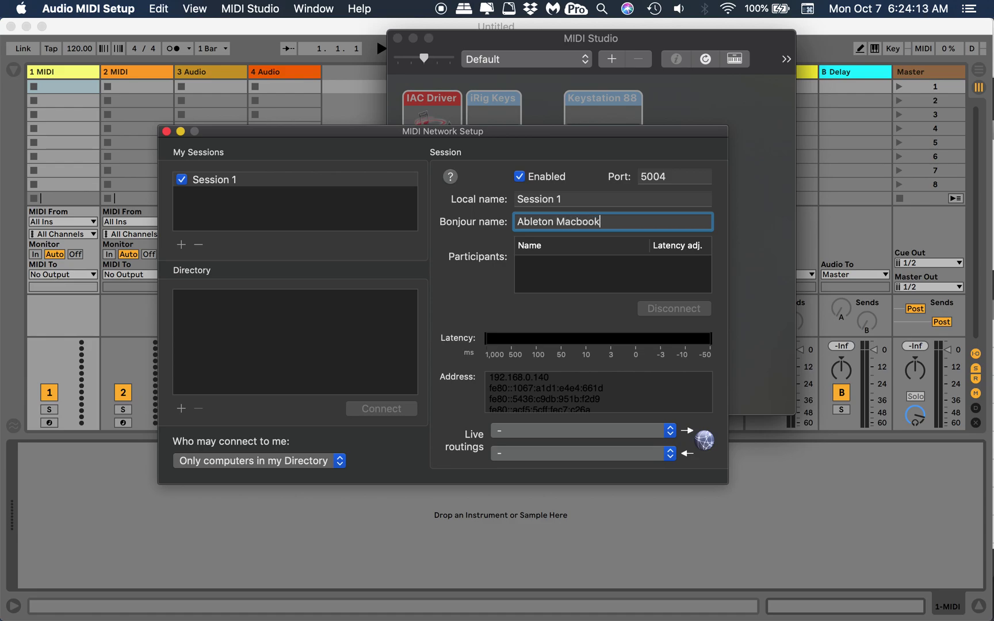
left_click(284, 461)
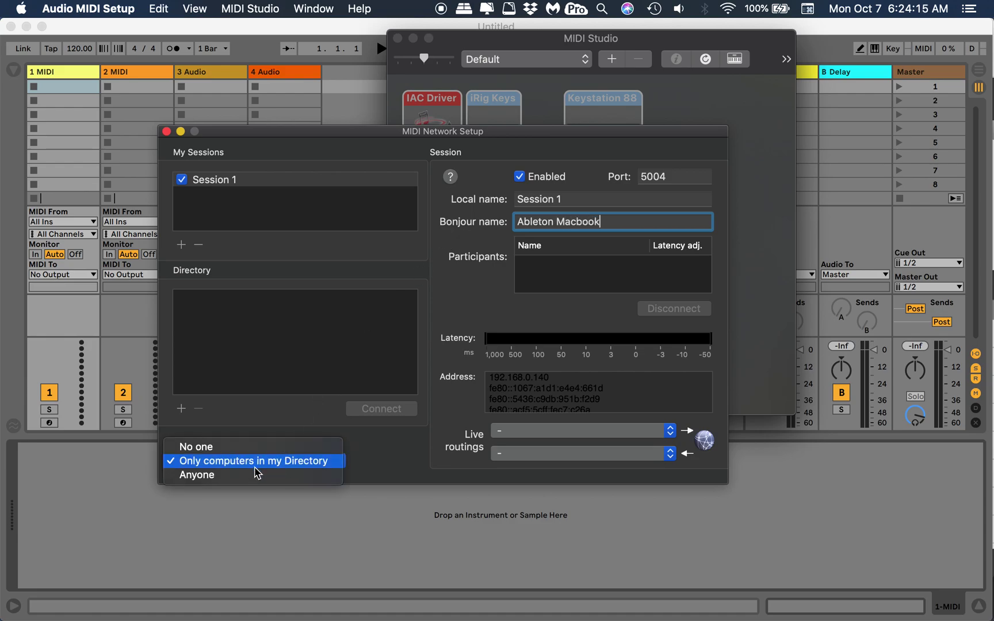
left_click(253, 482)
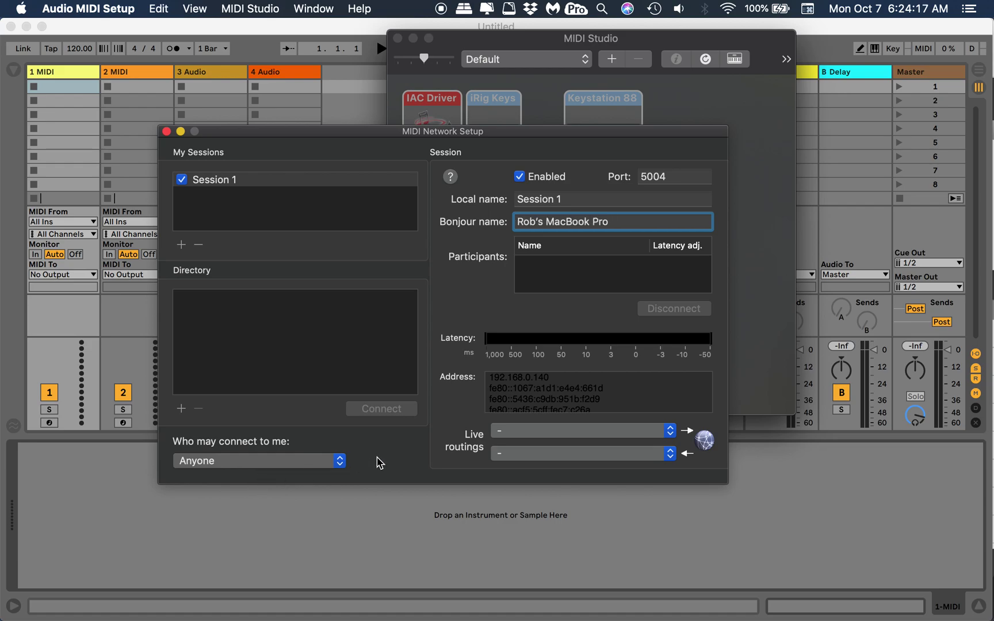
left_click_drag(615, 222, 470, 210)
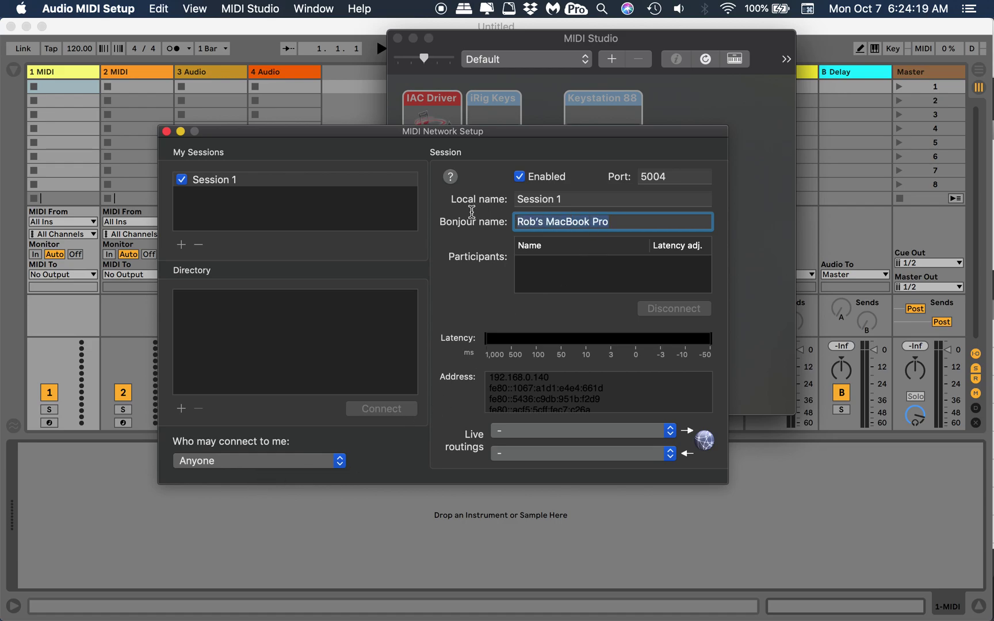
key("BackSpace")
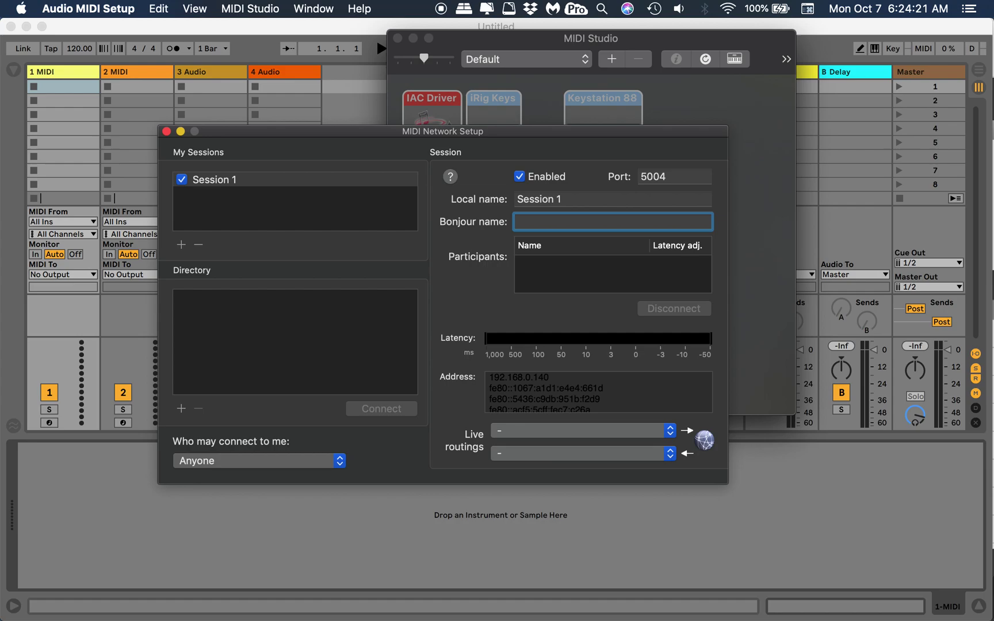
type("Ableton Macbook")
key("Return")
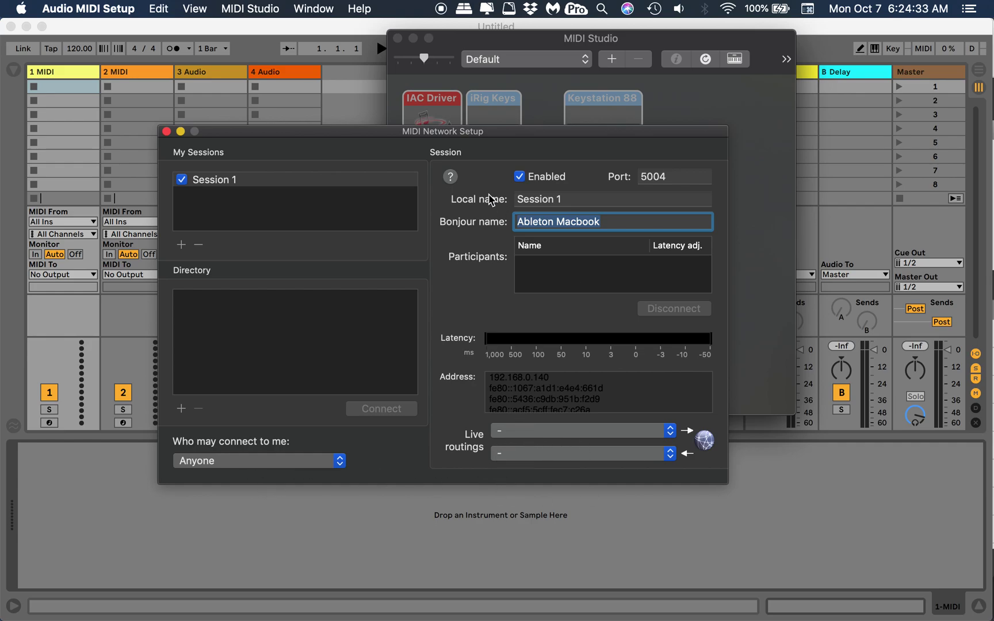
In MIDI Studio, set IAC Driver's Device is online, select IAC Bus 1, and apply
left_click(742, 104)
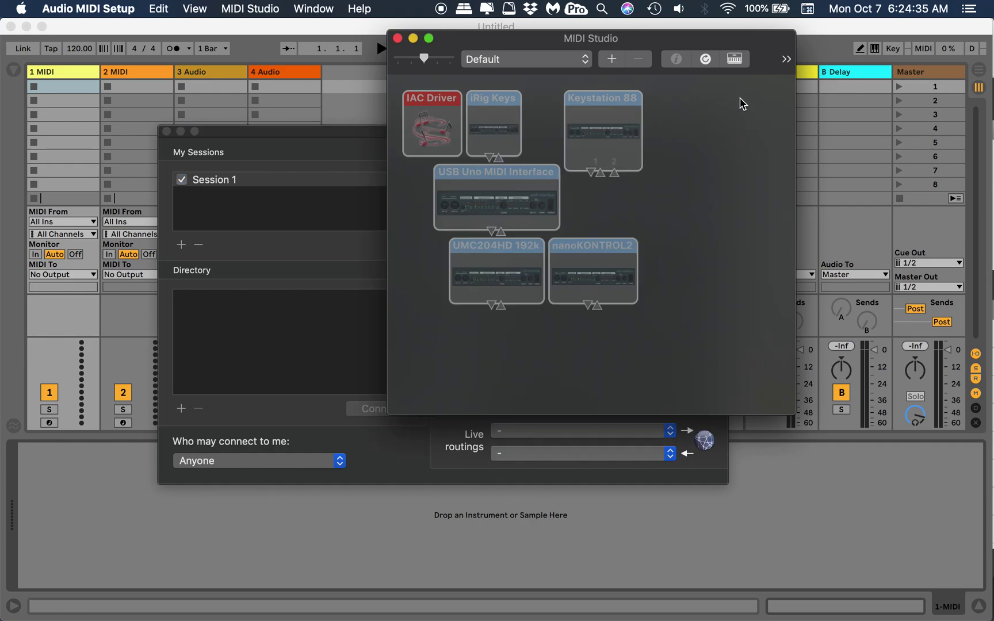
left_click(436, 126)
double_click(436, 125)
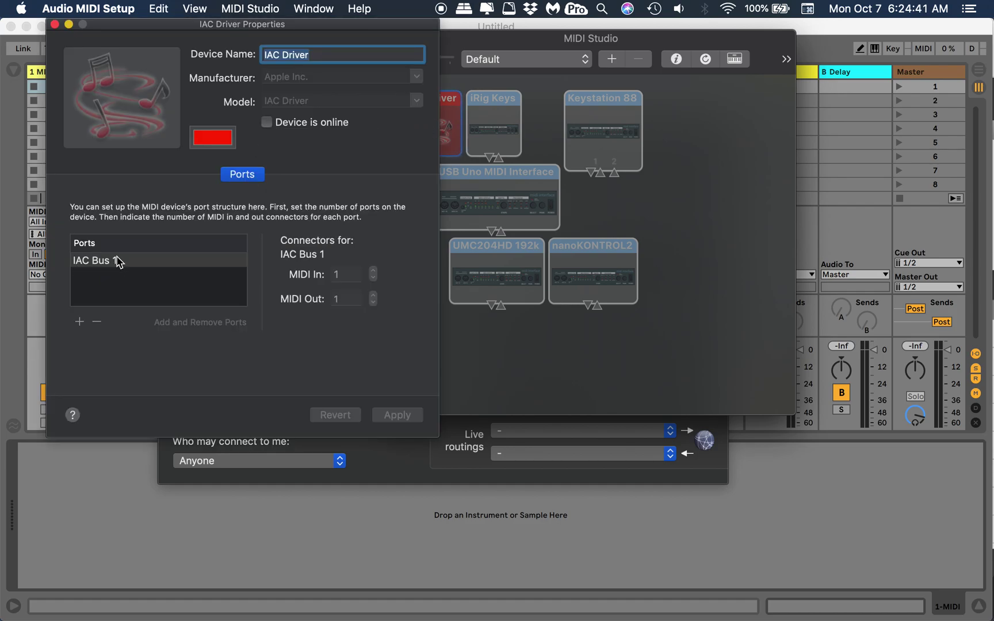
left_click(267, 122)
left_click(137, 262)
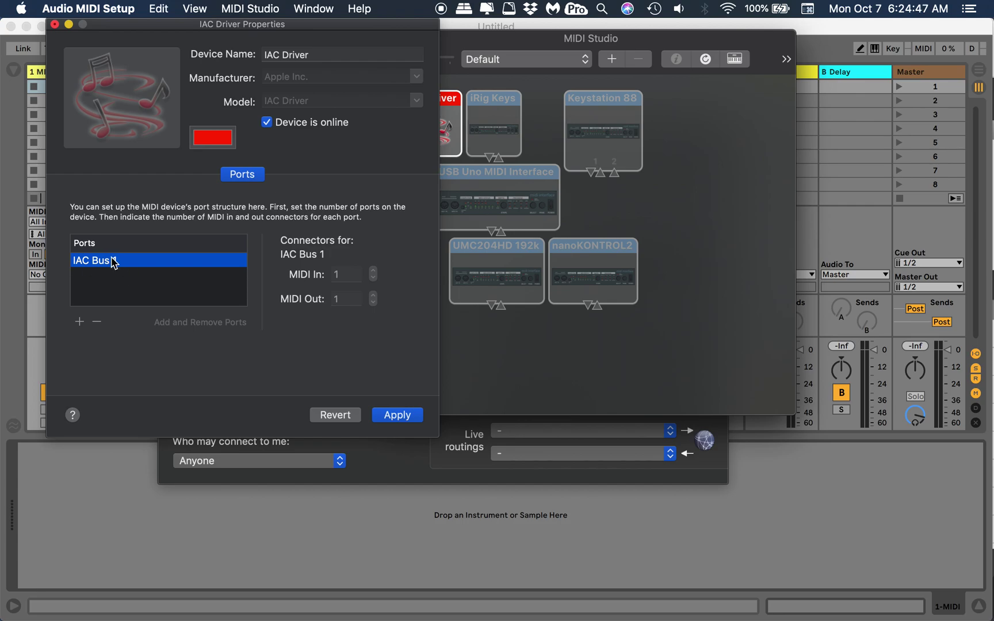
left_click(395, 422)
left_click(585, 387)
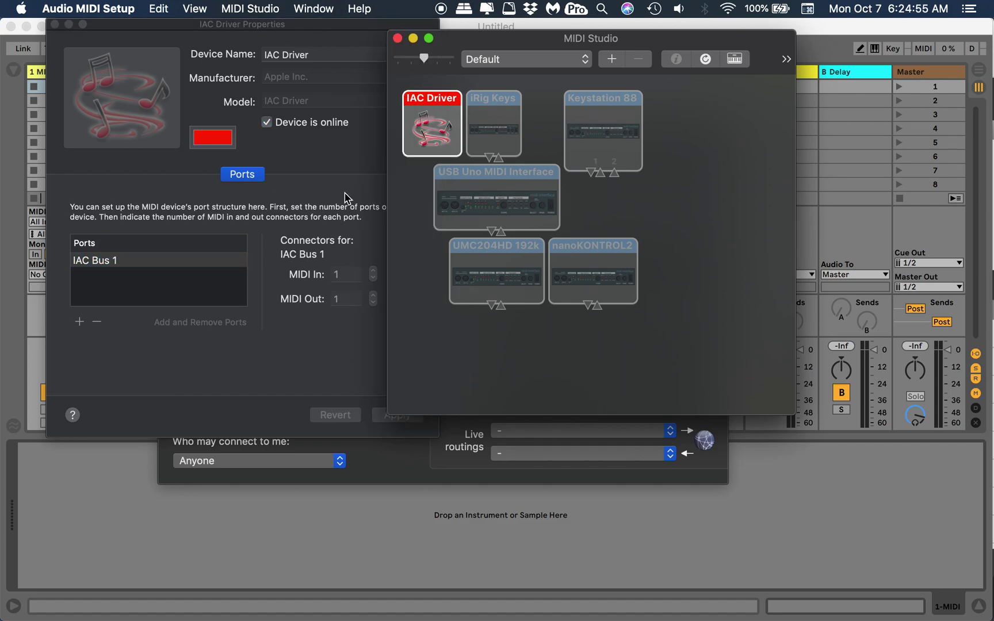
Check the Ableton and ProPresenter MIDI settings screenshot in Preview, then return to Live
key("ctrl+Up")
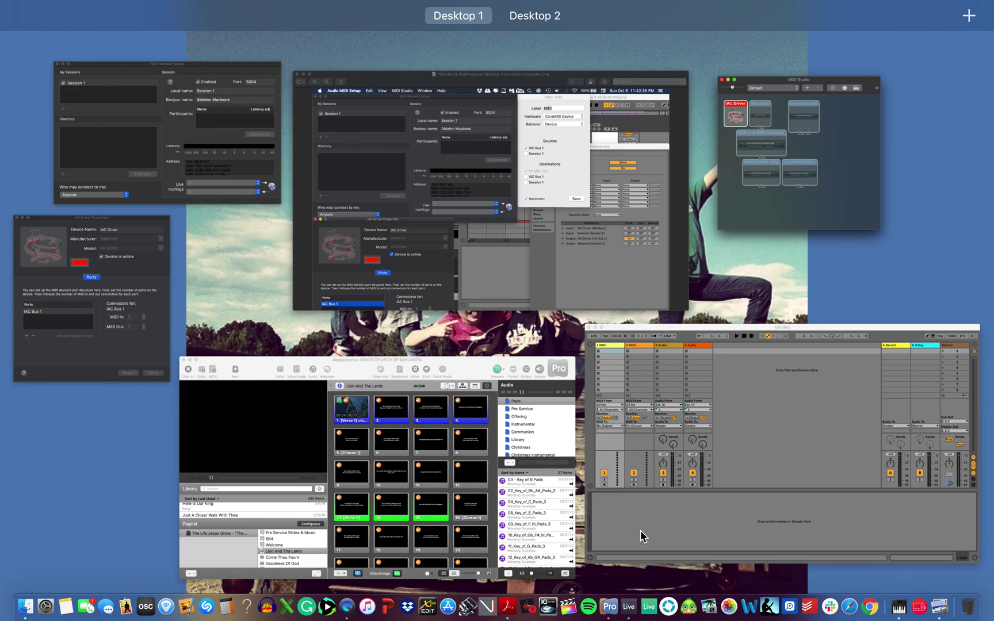
left_click(517, 259)
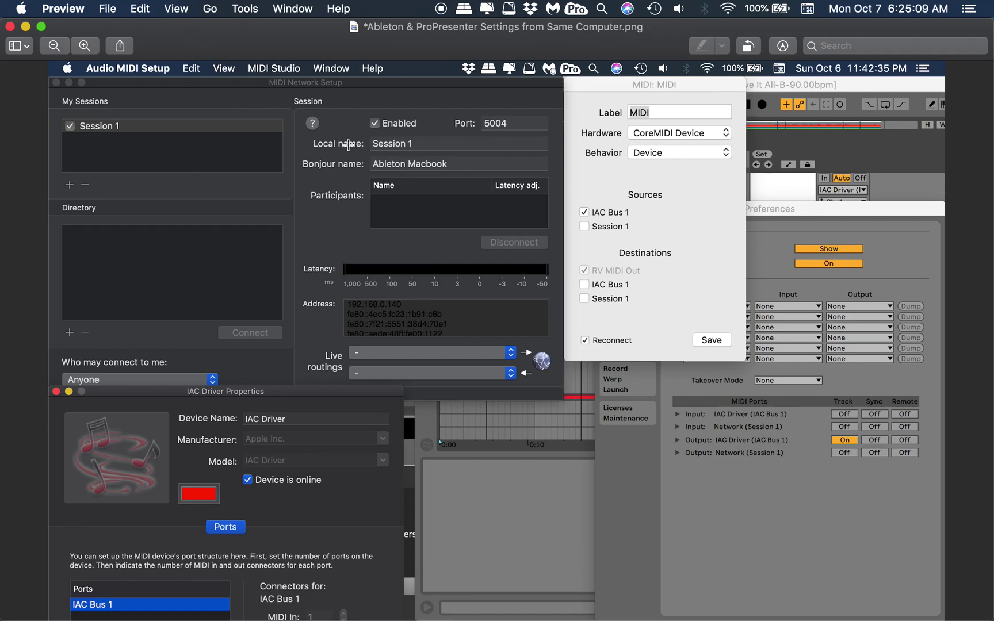
key("ctrl+Up")
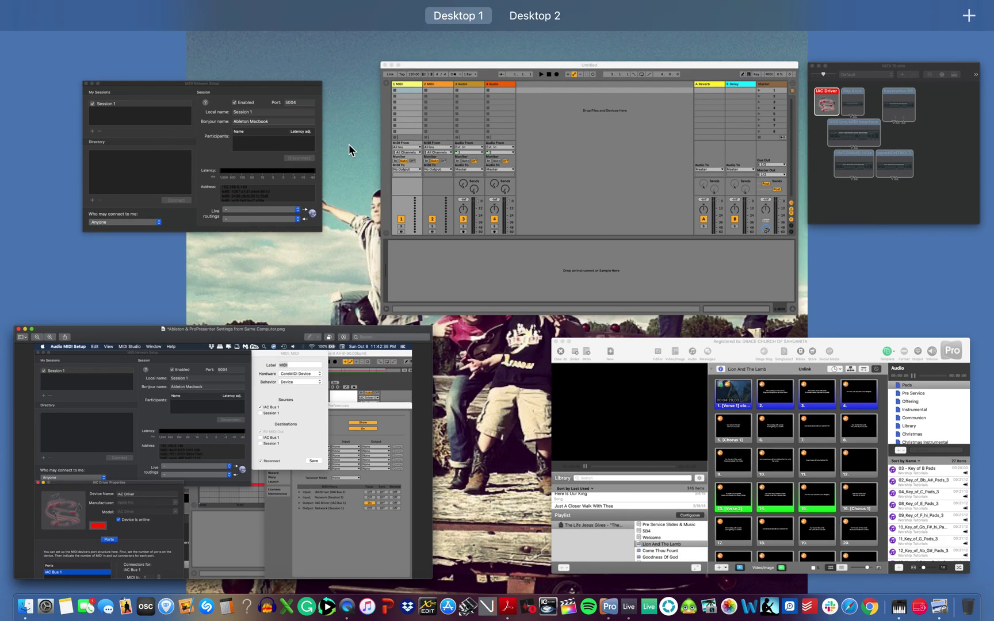
left_click(559, 214)
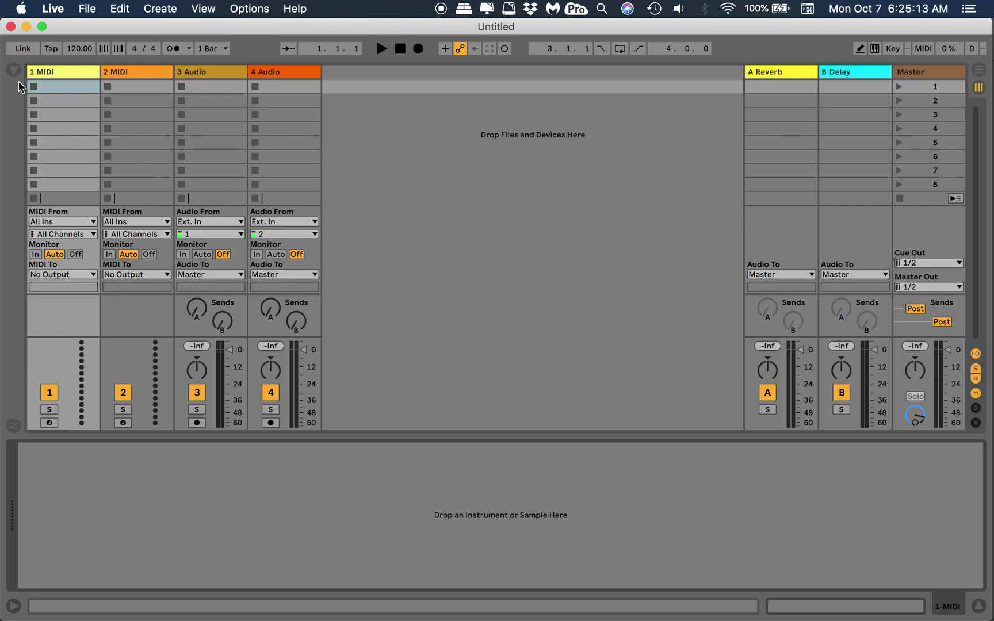
In Live's Link/MIDI preferences, keep Track output On for the IAC Driver port, then close Preferences
left_click(54, 9)
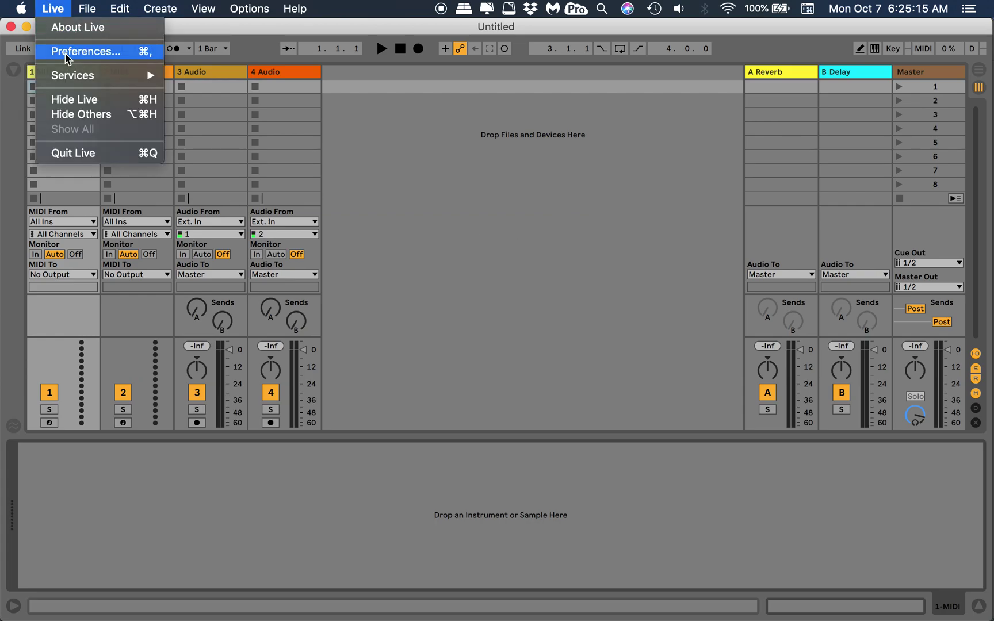
left_click(65, 57)
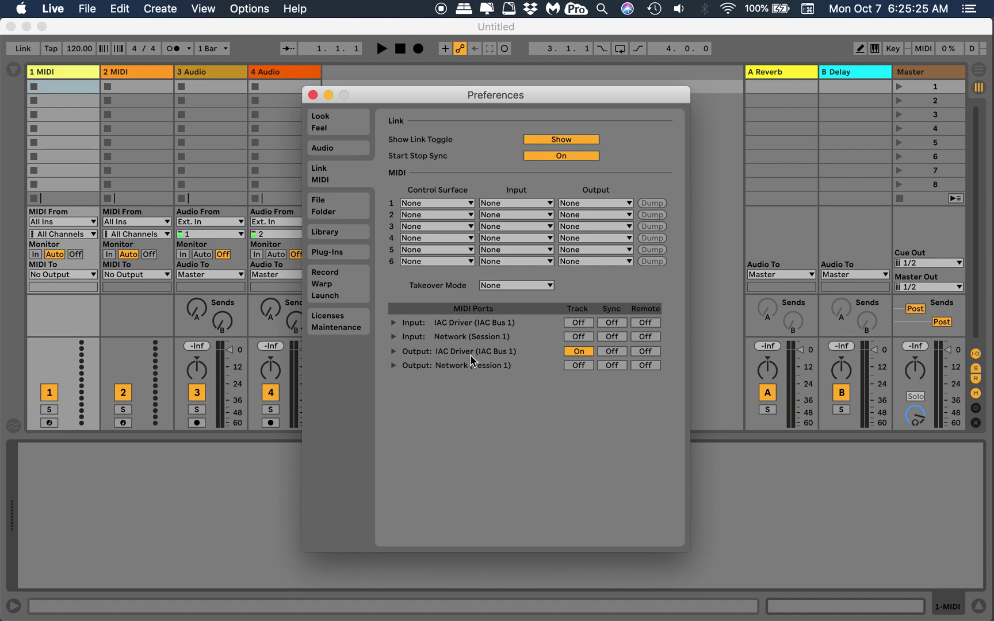
left_click(578, 351)
left_click(578, 352)
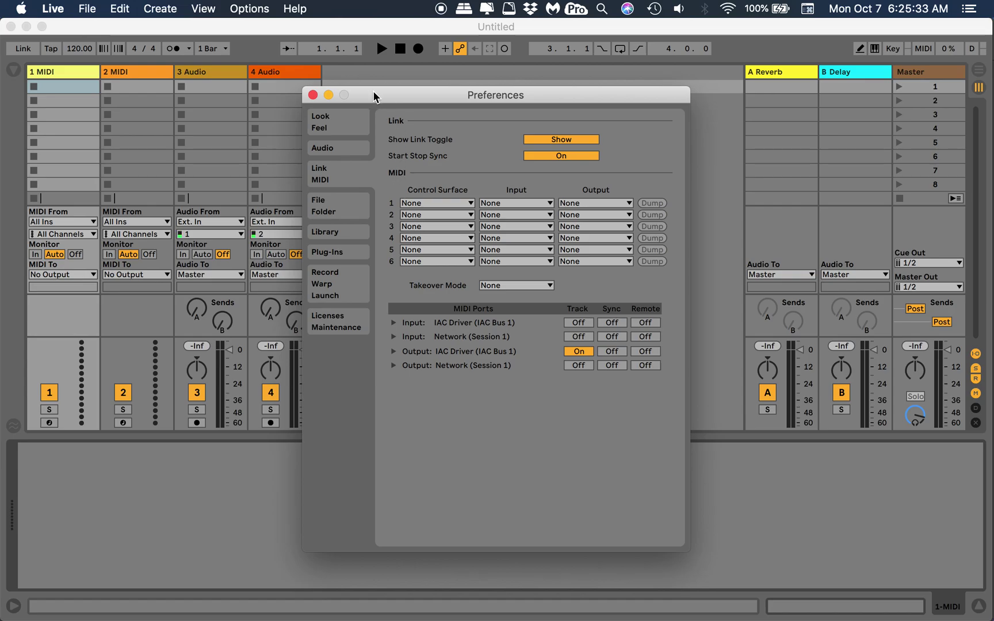
left_click(313, 95)
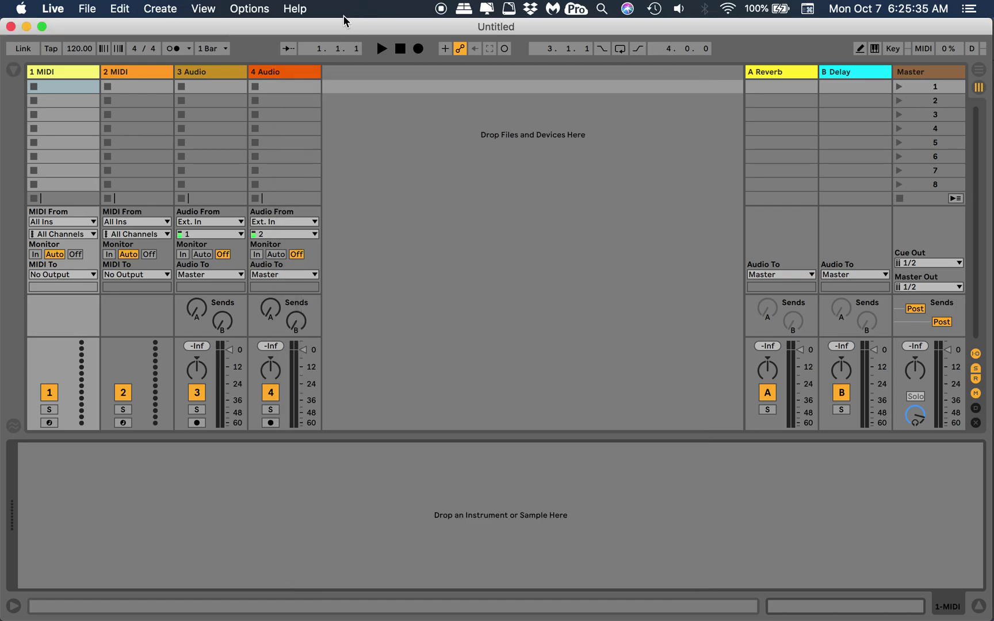
Run ProPresenter 6's add-on modules in Demo Mode via Preferences > Modules, accepting the watermark alert
key("ctrl+Up")
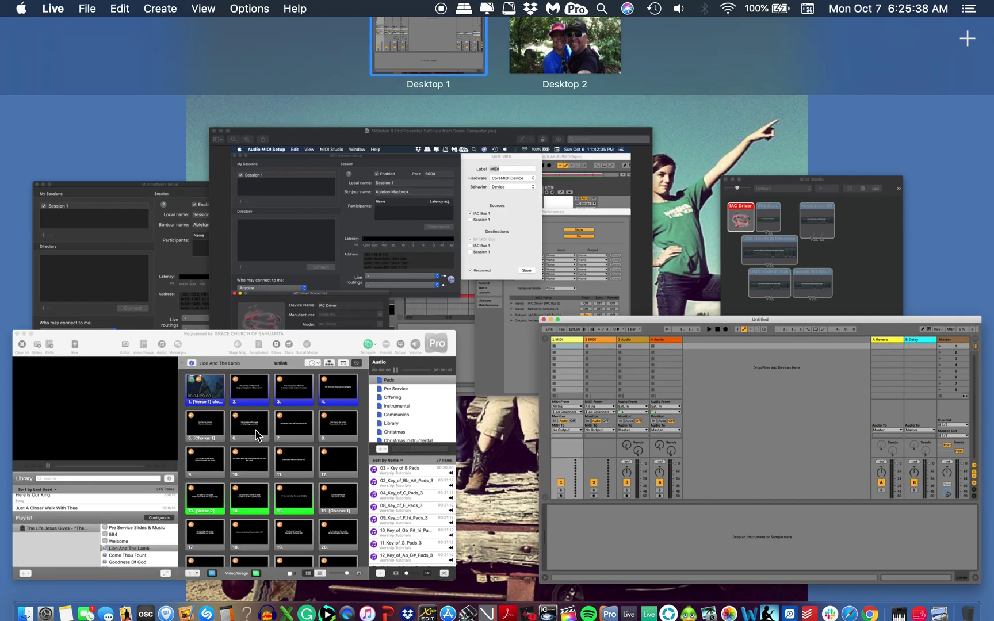
left_click(257, 436)
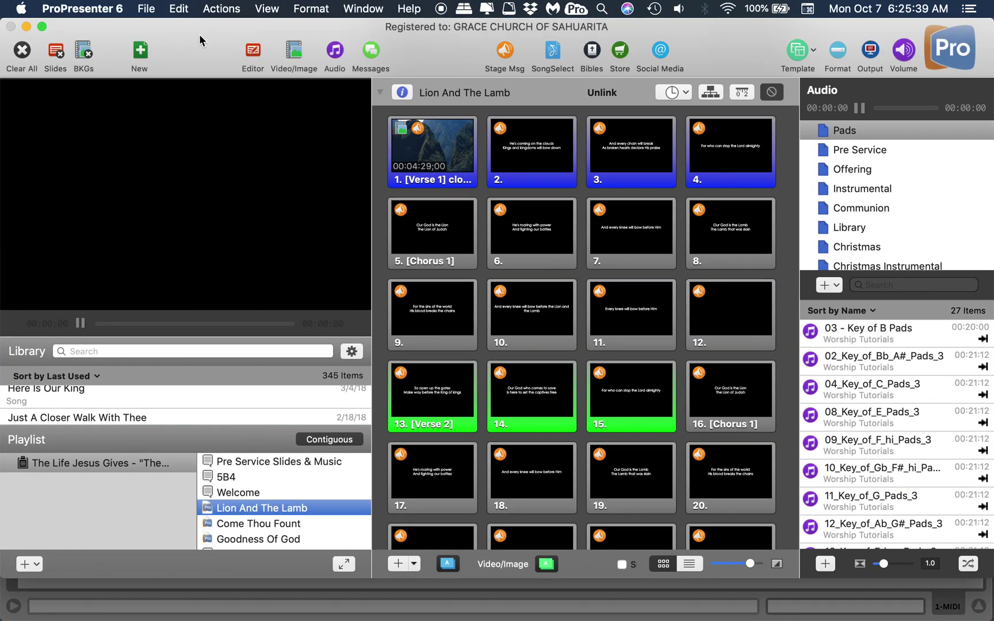
left_click(93, 15)
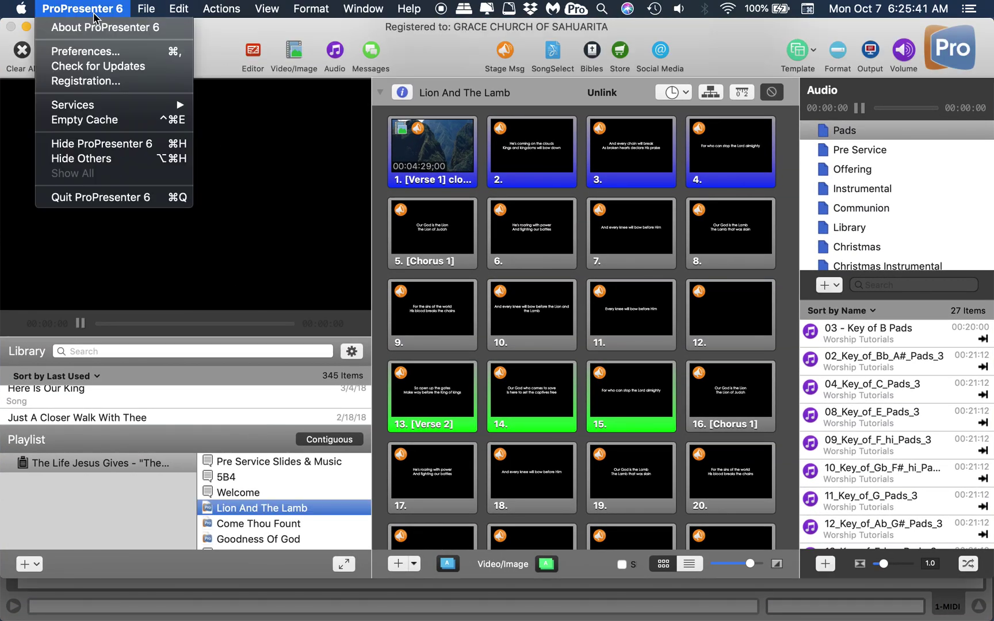
left_click(85, 51)
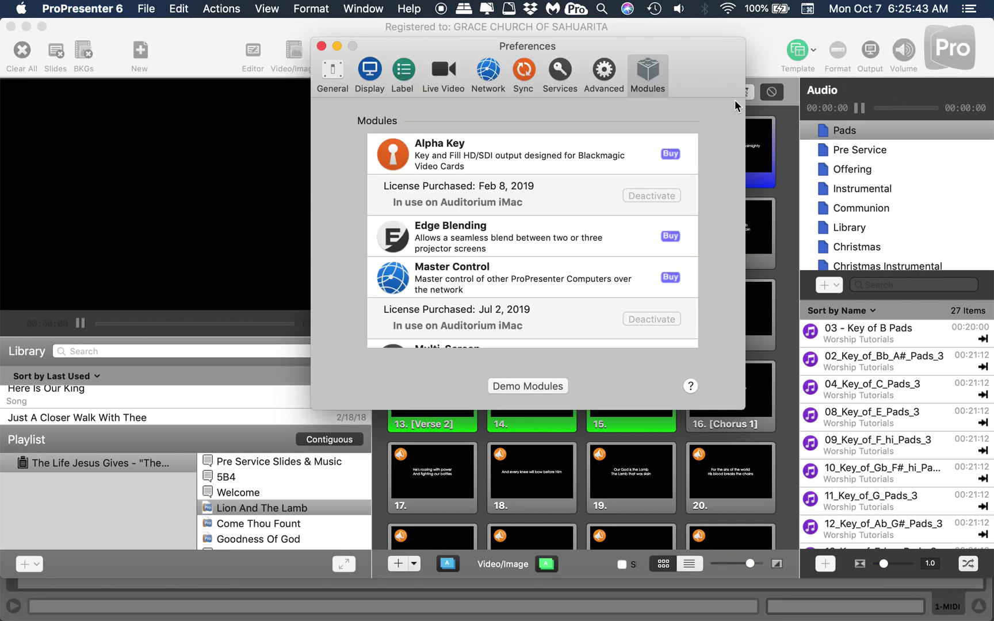
scroll(518, 286, "down", 5)
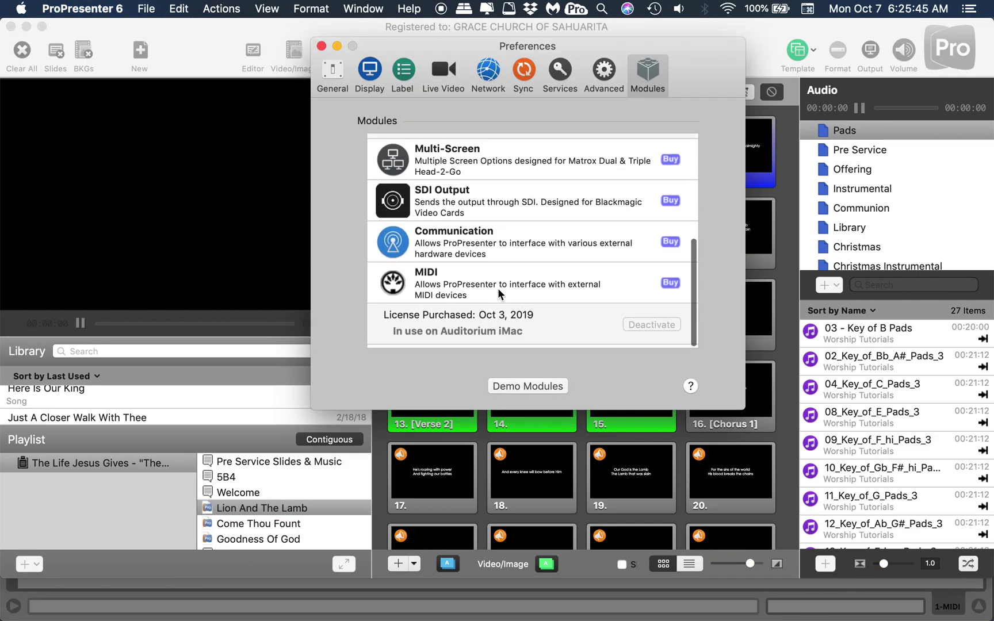
left_click(528, 387)
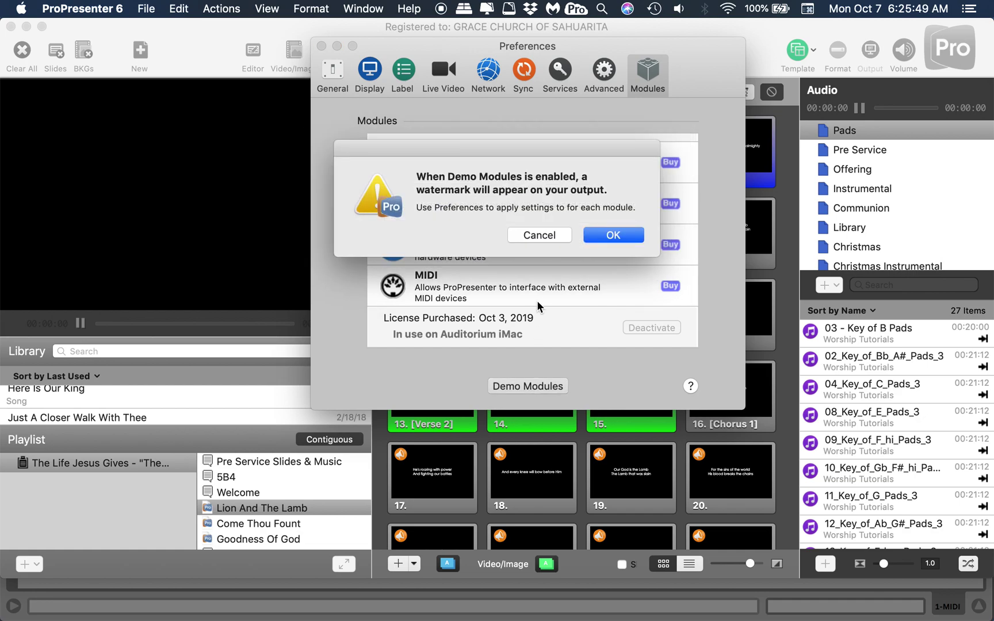
left_click(615, 236)
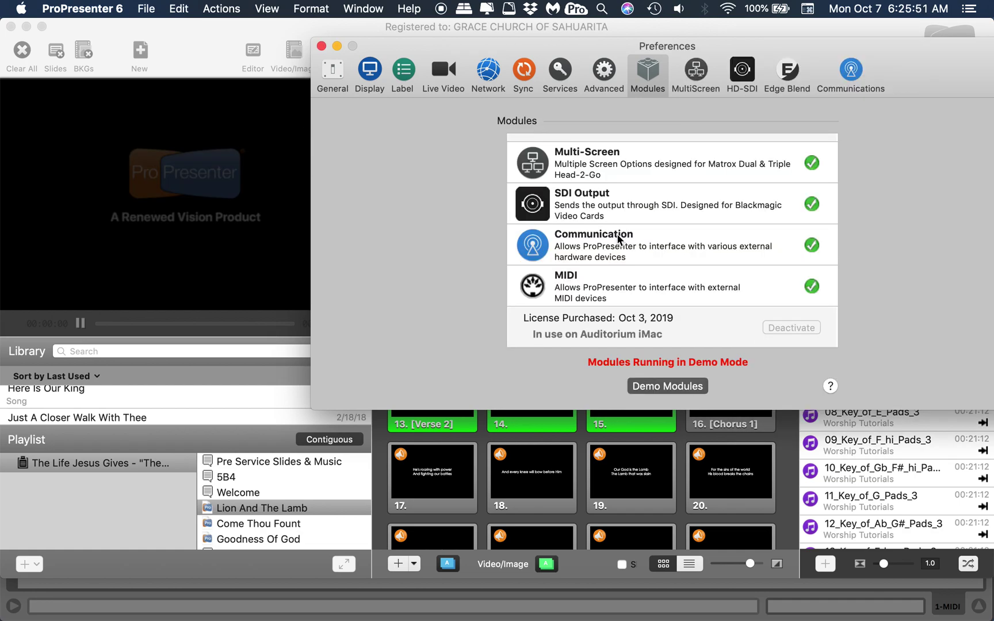
In Communications, reconfigure the MIDI device to use IAC Bus 1 as its source and save
left_click(856, 70)
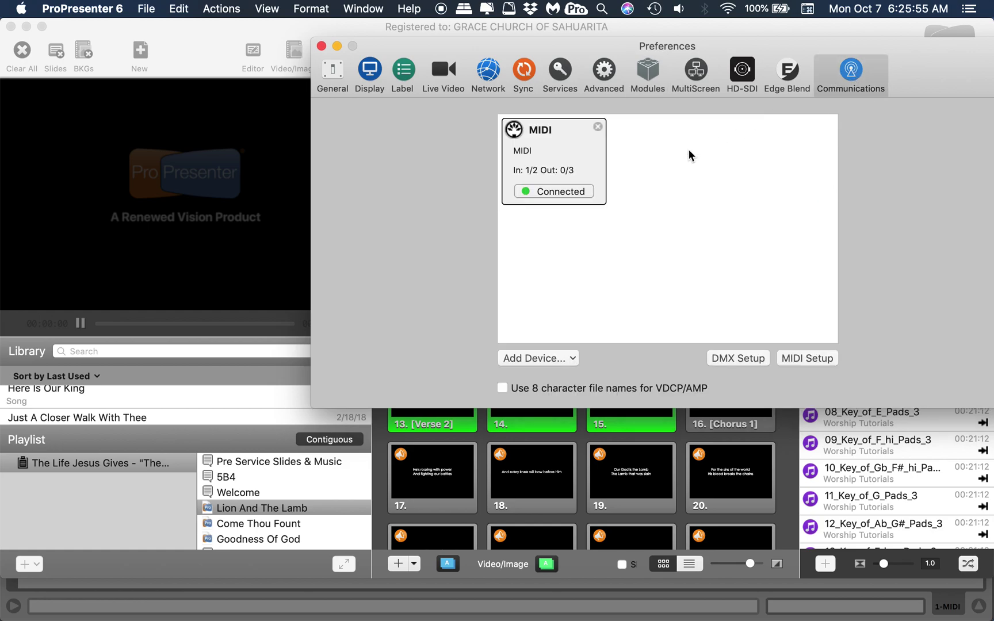
left_click(583, 192)
left_click(596, 192)
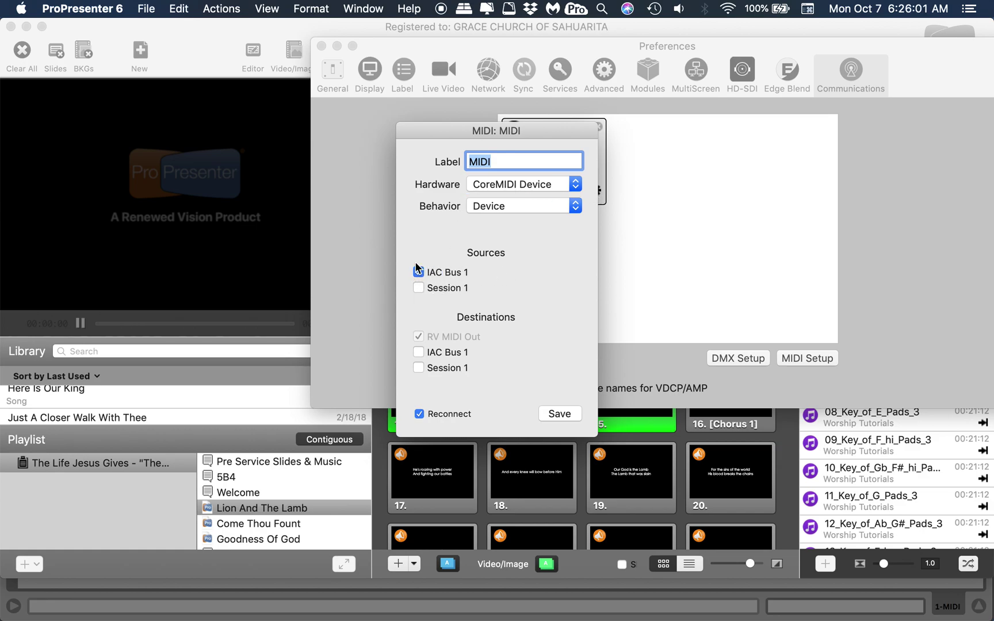
left_click(560, 414)
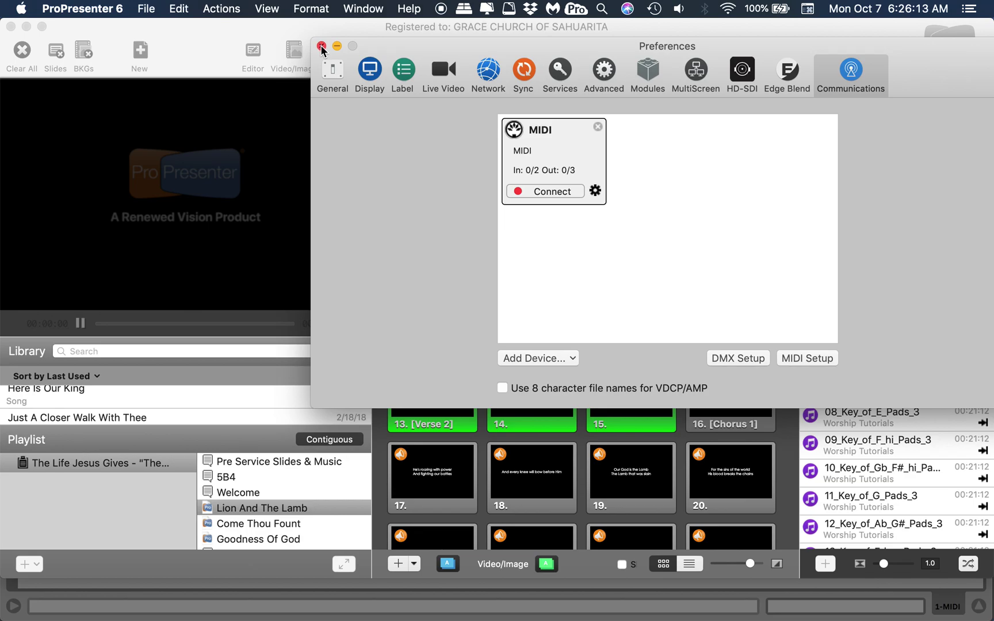
key("ctrl+Up")
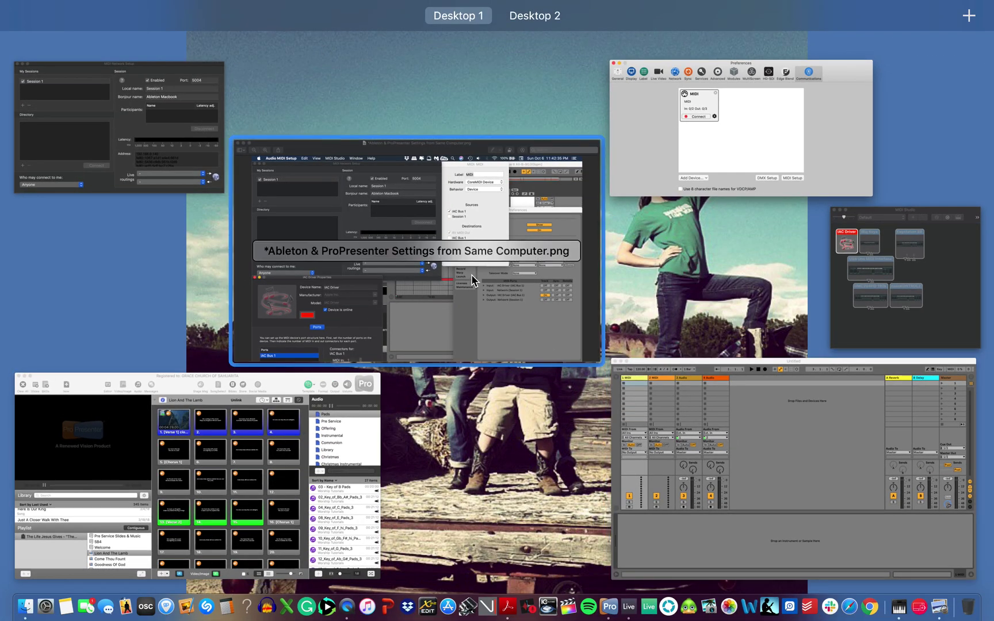
Recheck the MIDI settings screenshot in Preview, then return to ProPresenter's Lion And The Lamb presentation
left_click(471, 280)
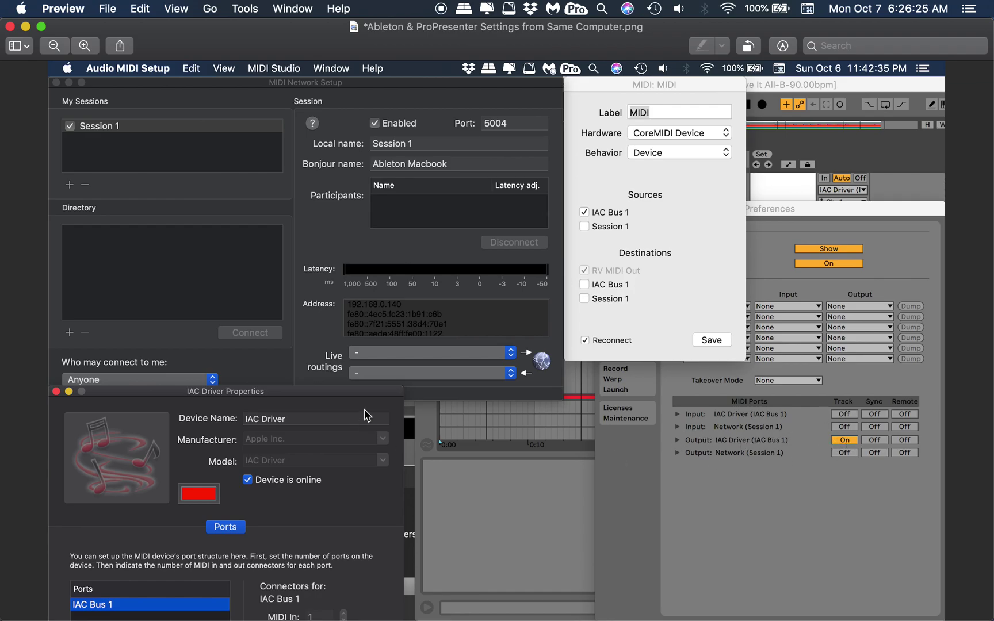
key("ctrl+Up")
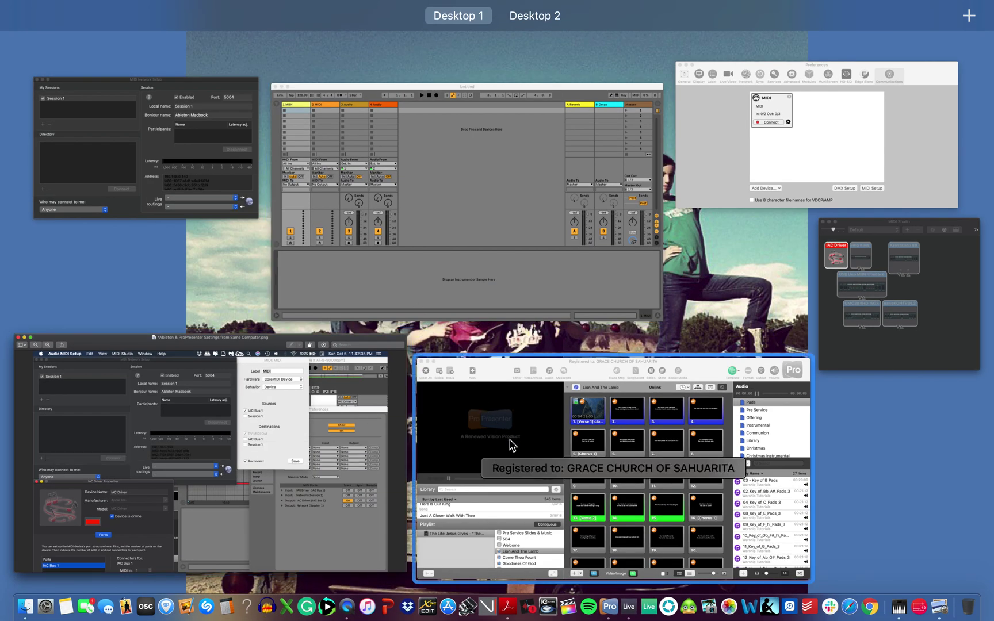
left_click(499, 410)
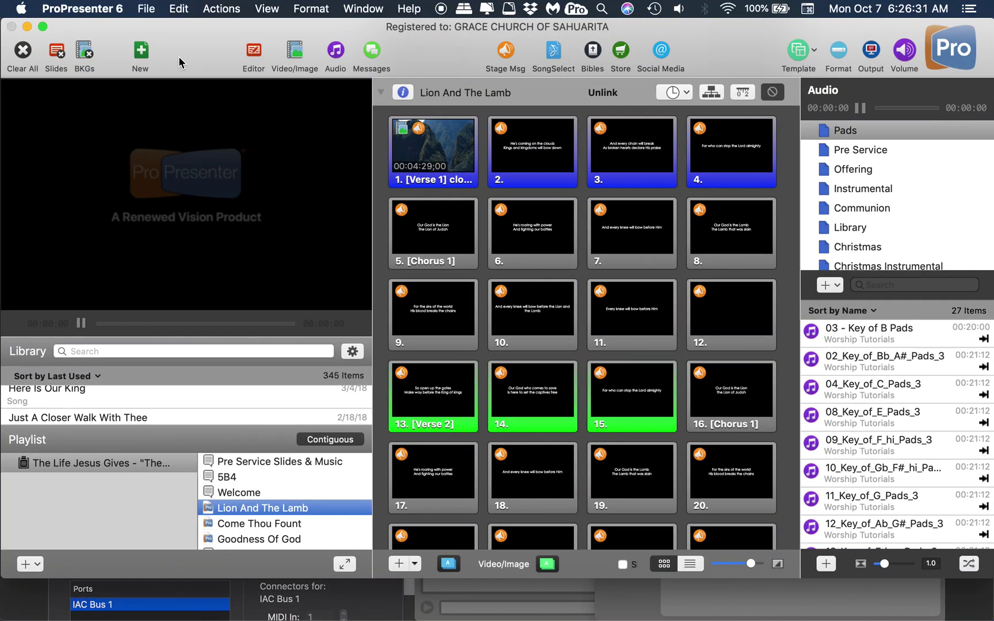
Return to Live and verify IAC Driver Track output is still On in Link/MIDI preferences
key("ctrl+Up")
left_click(362, 185)
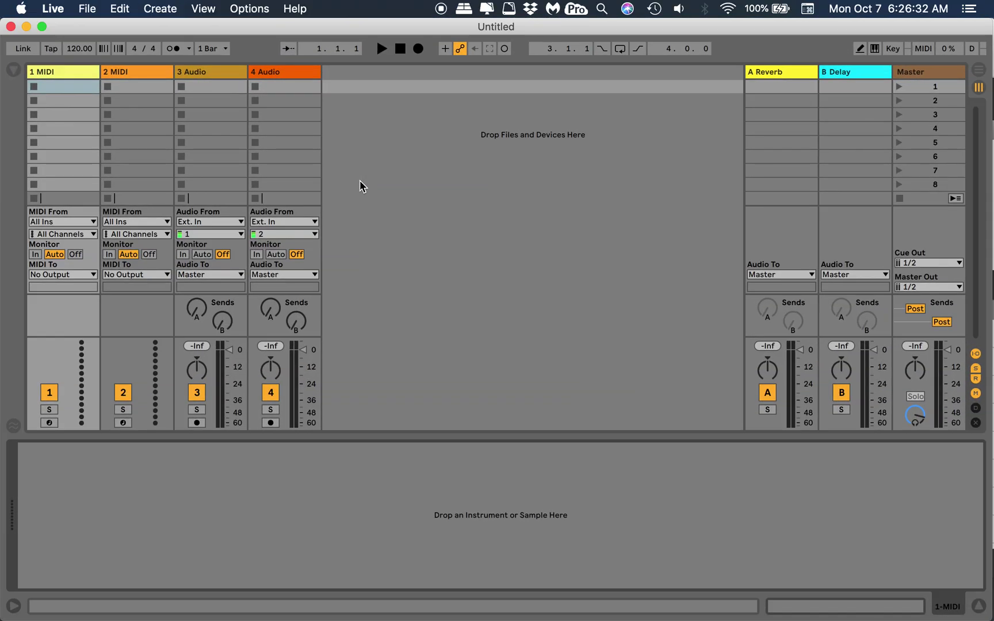
left_click(60, 11)
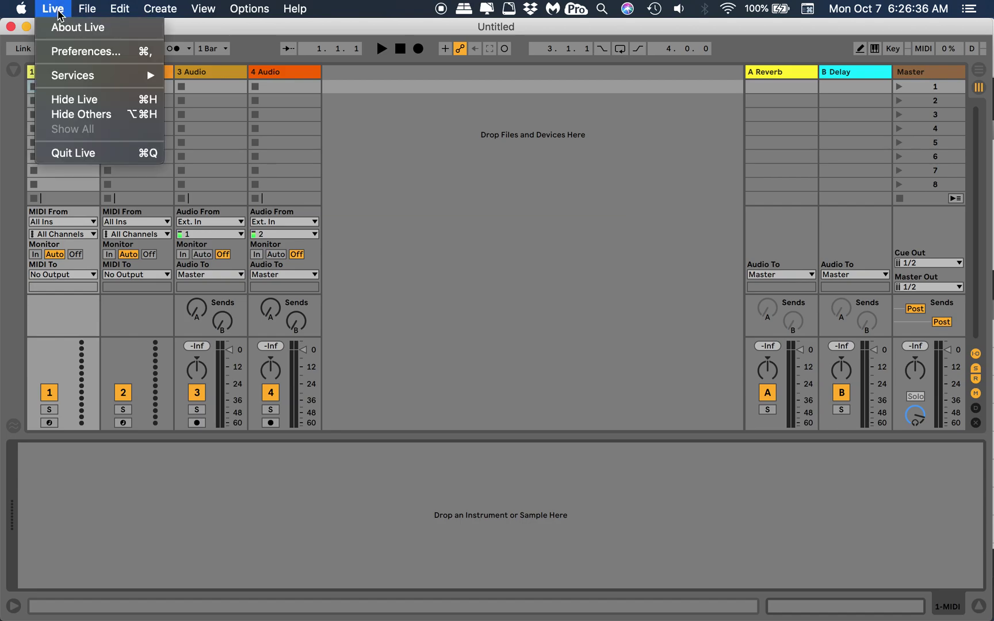
left_click(60, 49)
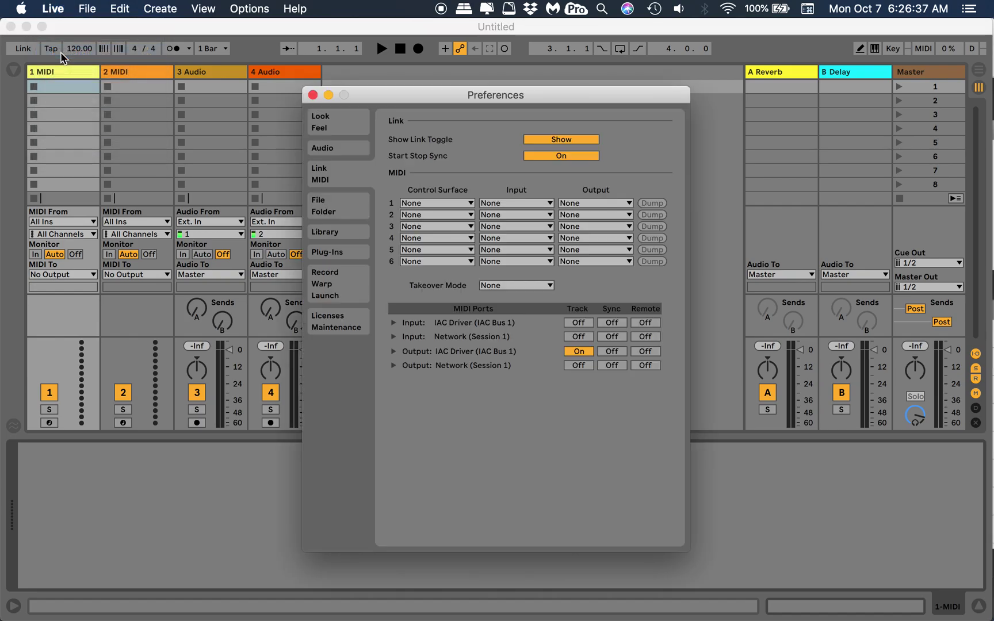
left_click(313, 95)
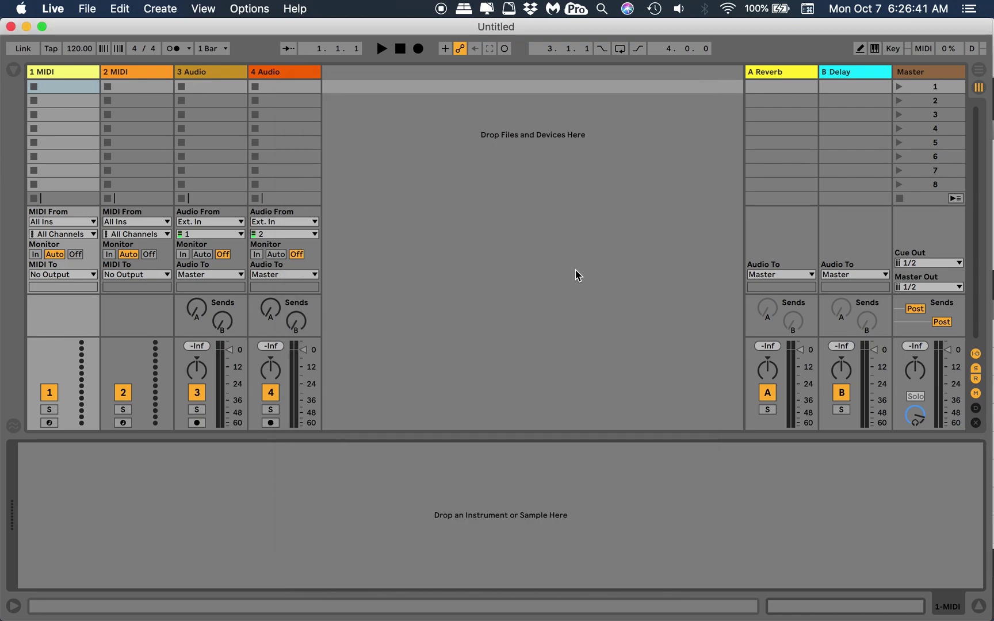
Open the Lion and the Lamb-B.als Live Set from File > Open Live Set
left_click(87, 9)
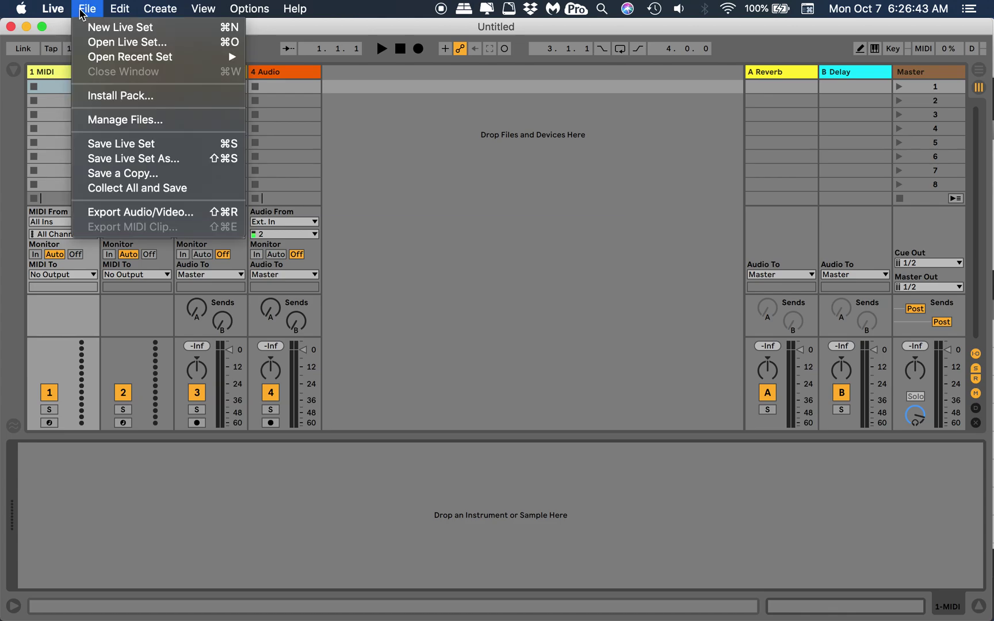
left_click(105, 45)
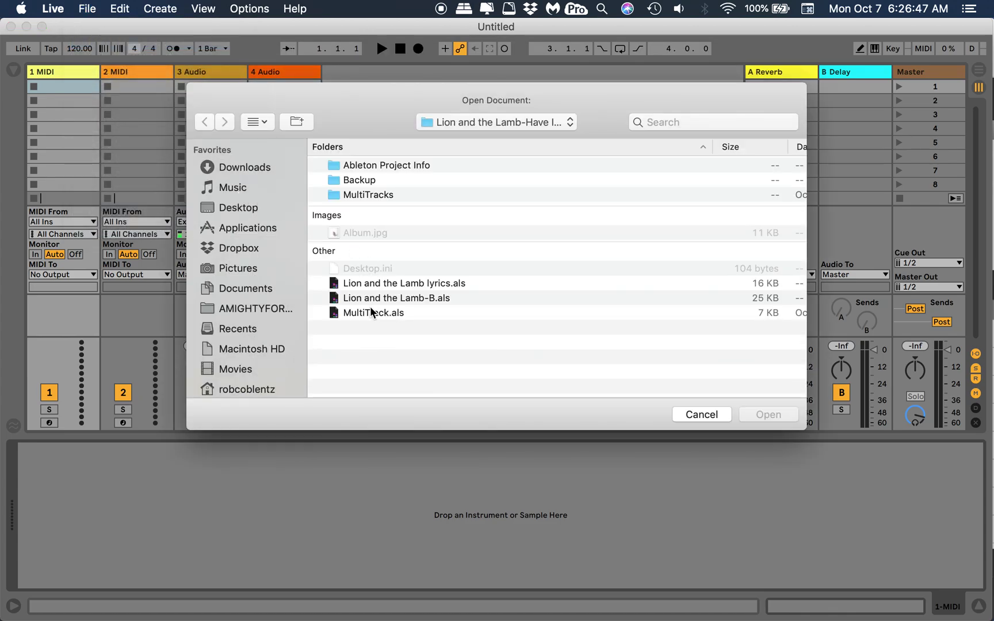
double_click(395, 298)
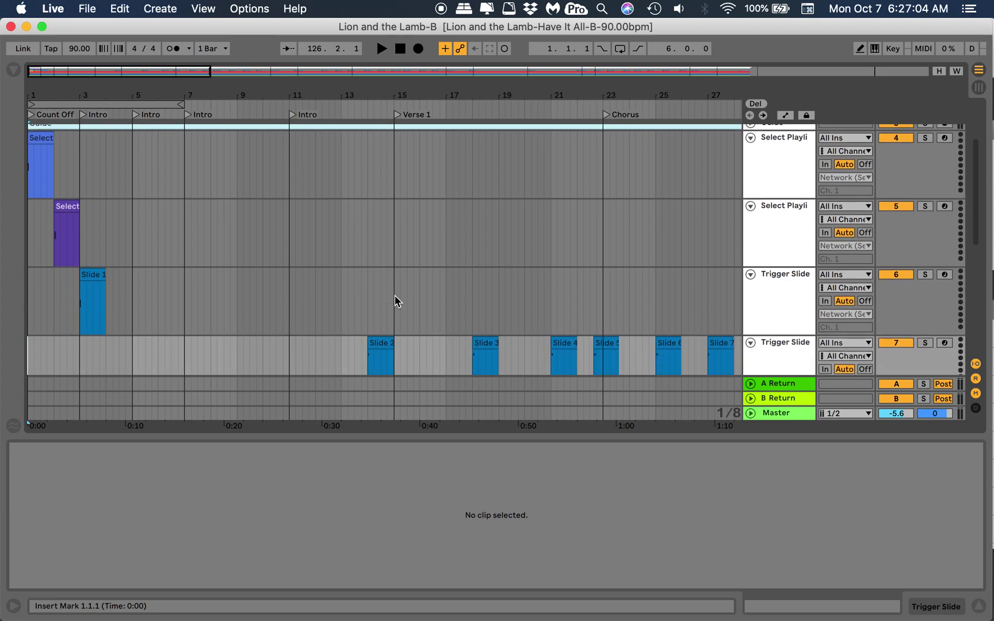
Route the Select Playlist and second playlist tracks' MIDI output to IAC Driver on Ch. 1
scroll(394, 300, "up", 5)
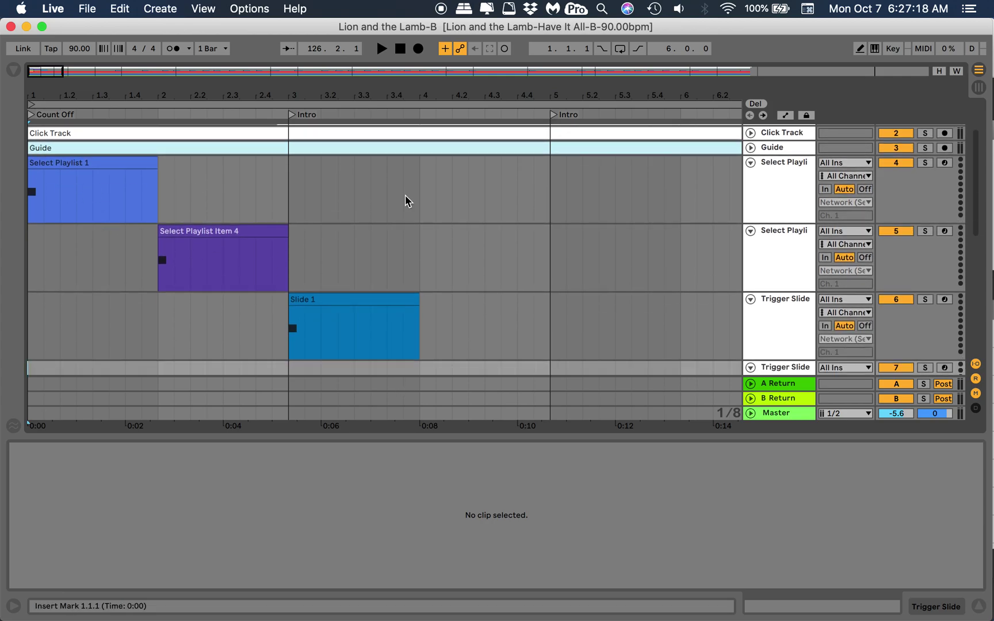
left_click(857, 204)
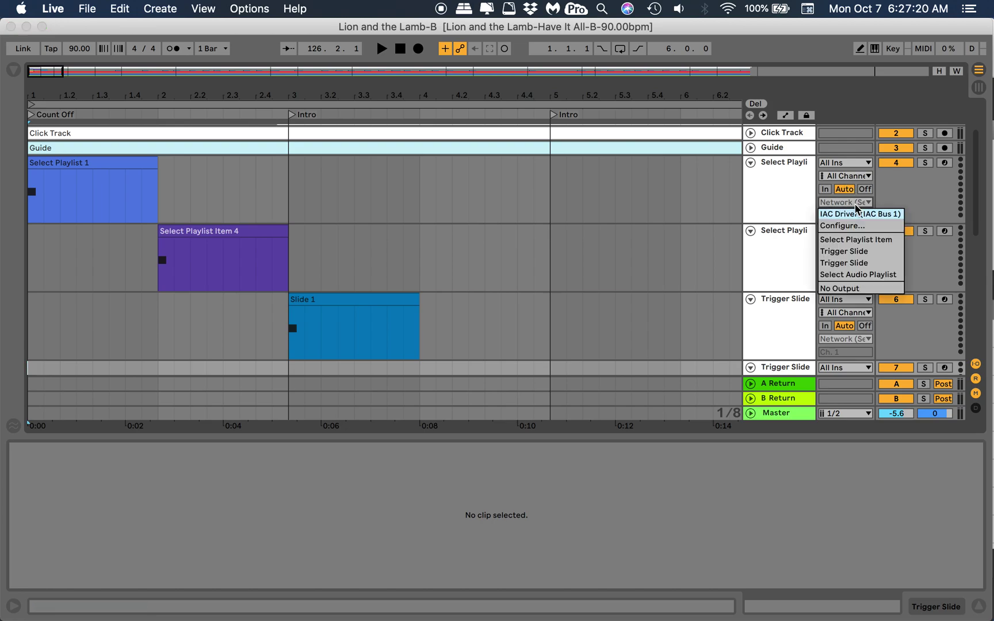
left_click(857, 216)
scroll(611, 245, "down", 3)
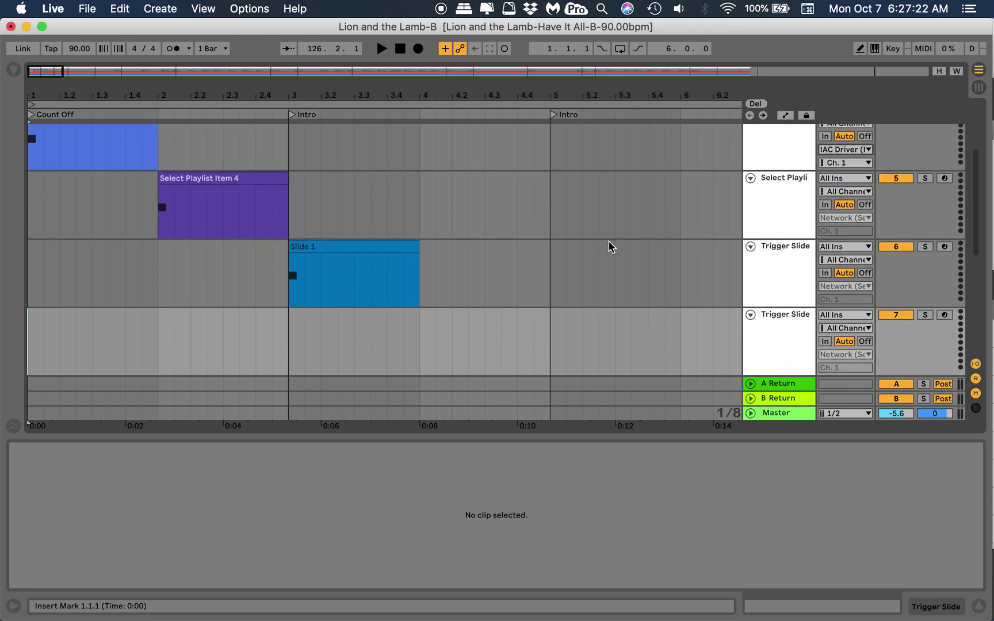
left_click(853, 218)
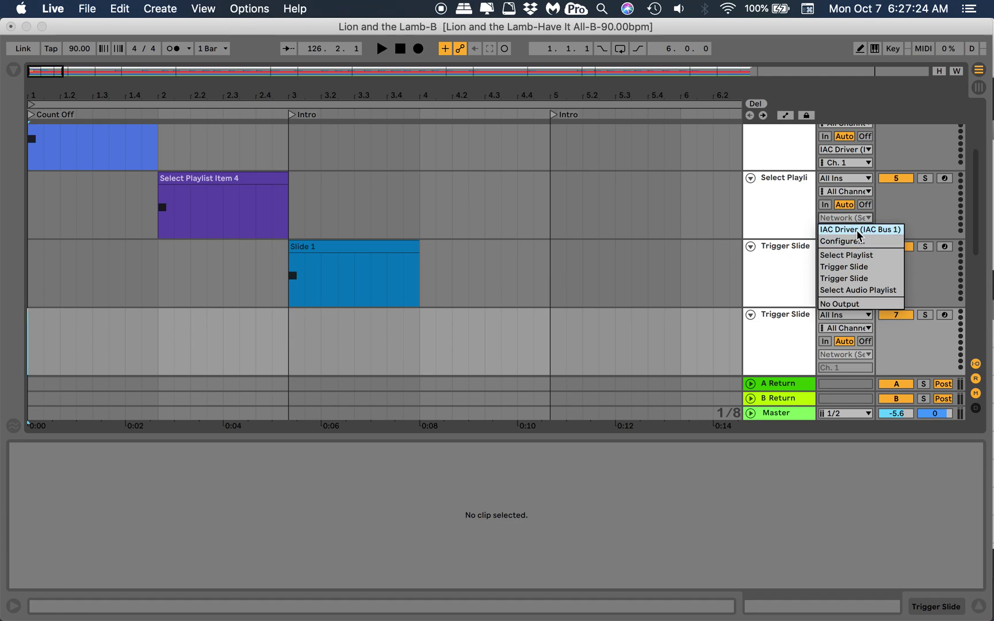
left_click(853, 226)
Route both Trigger Slide tracks and the Select Audio Playlist track to IAC Driver on Ch. 1
scroll(774, 278, "down", 2)
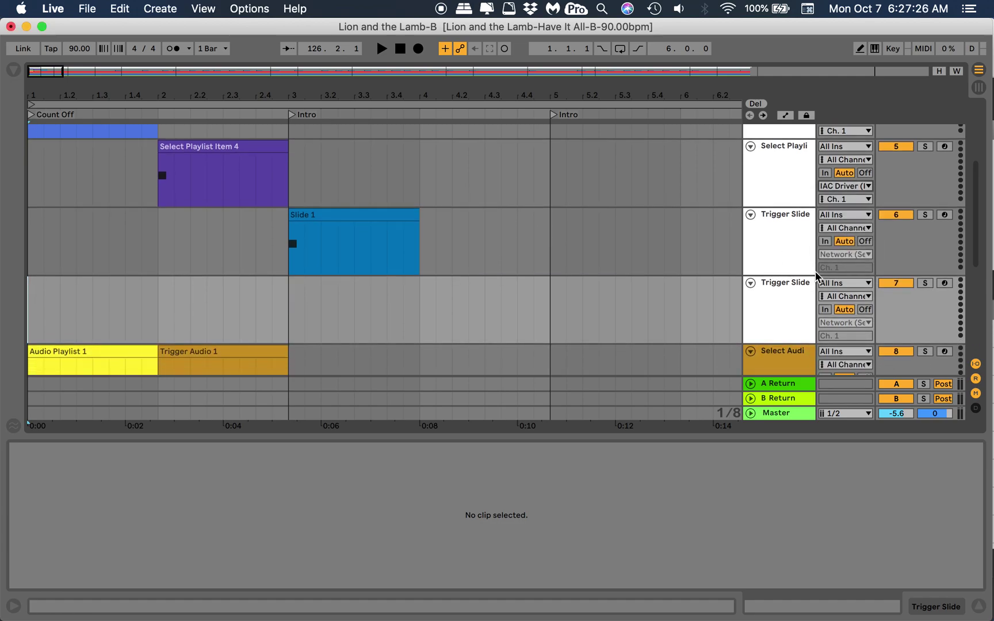
left_click(843, 260)
left_click(846, 268)
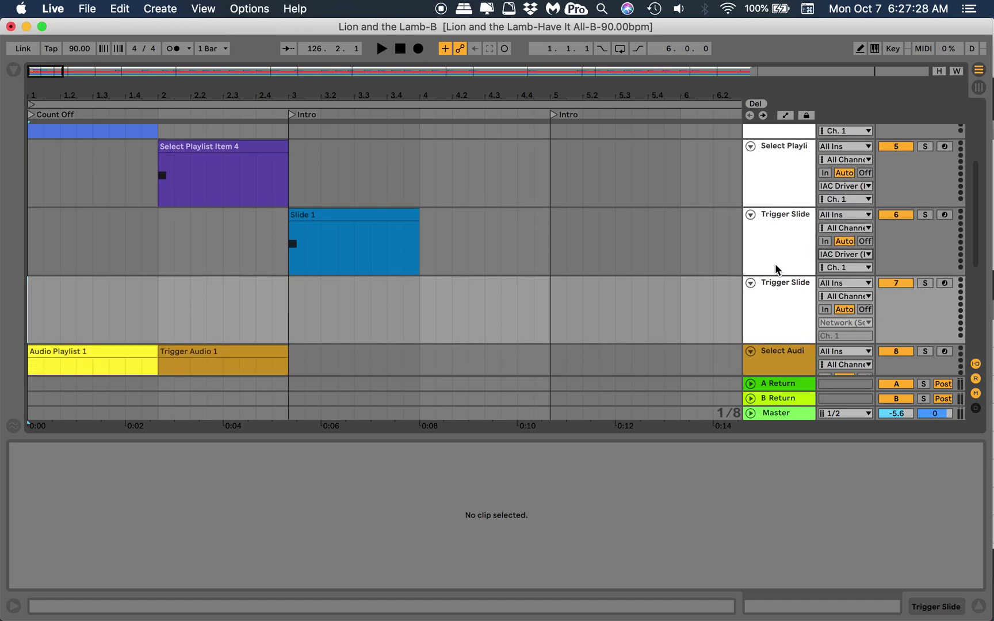
scroll(771, 266, "down", 1)
scroll(765, 266, "down", 4)
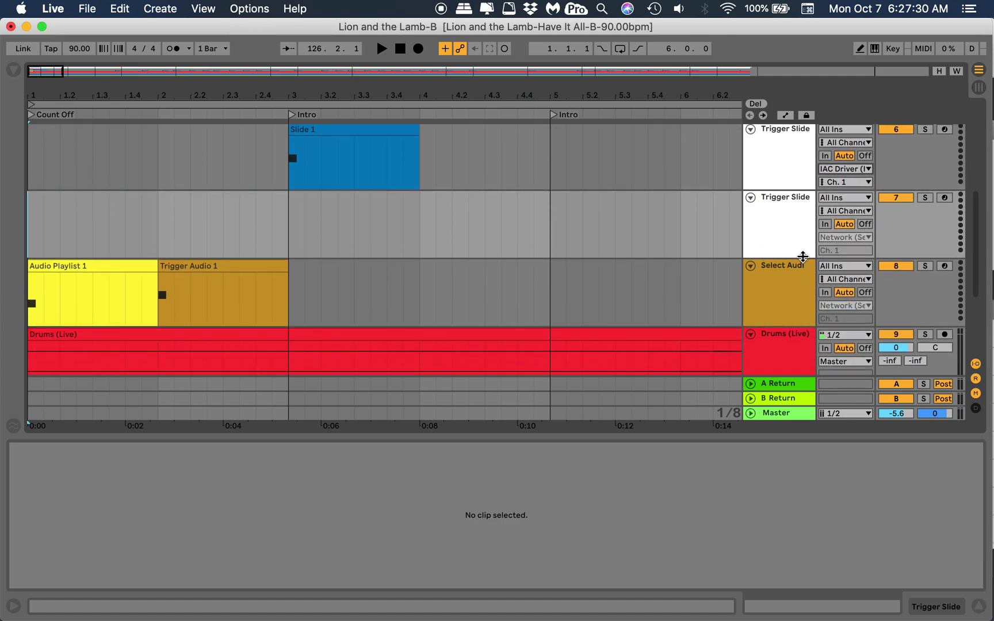
left_click(858, 244)
left_click(858, 251)
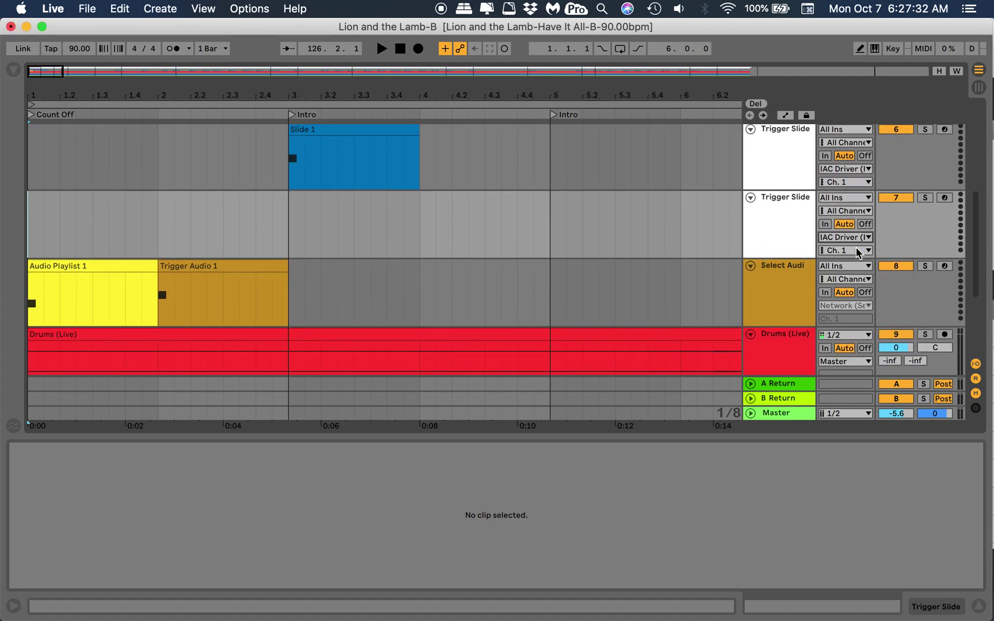
scroll(723, 293, "down", 3)
left_click(845, 255)
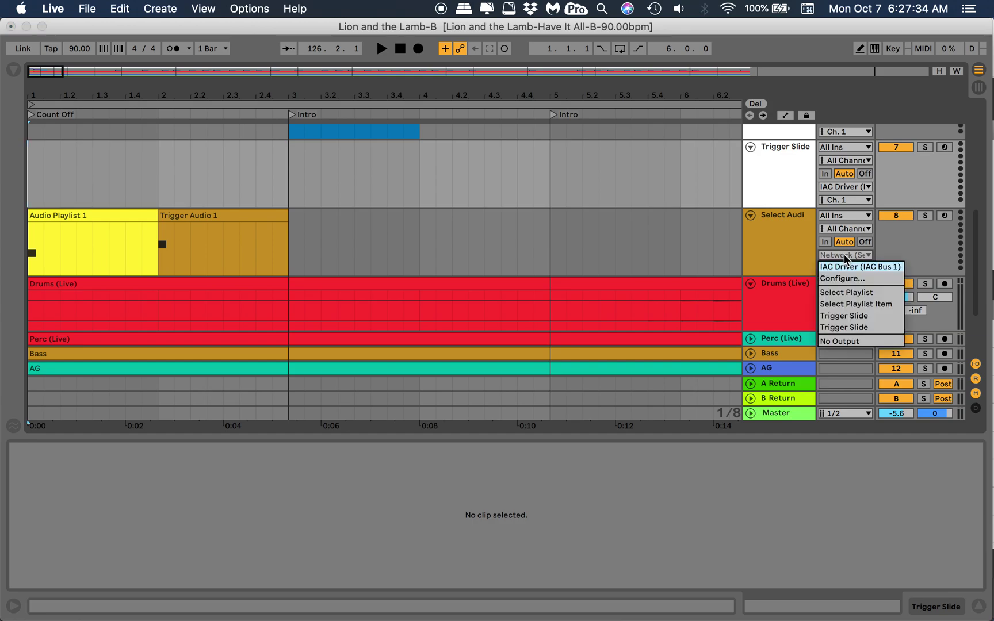
left_click(849, 269)
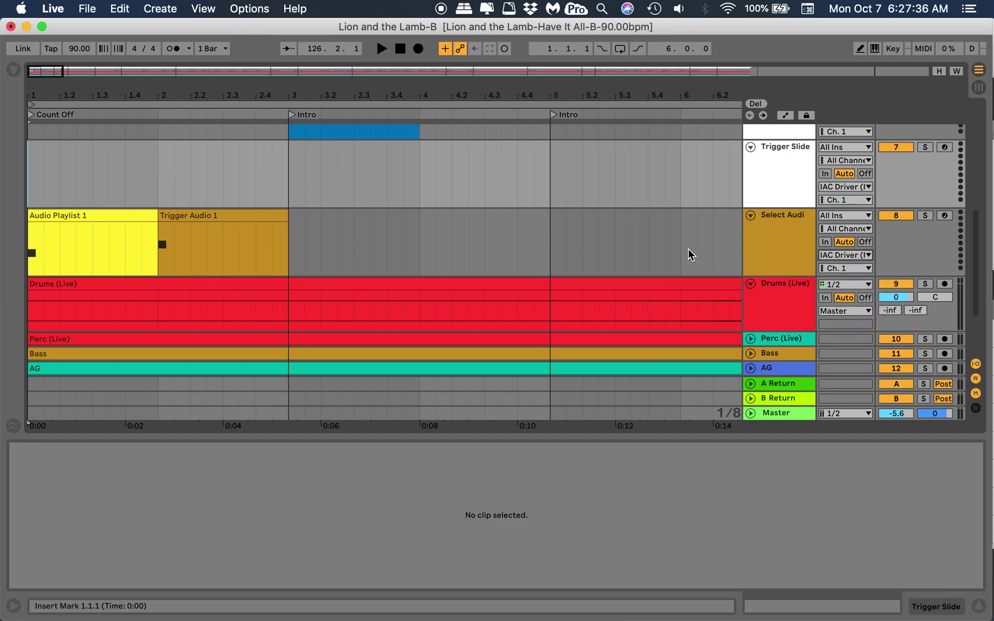
Switch between ProPresenter 6 and Live in Mission Control, ending on the Lion And The Lamb slides
scroll(688, 251, "up", 10)
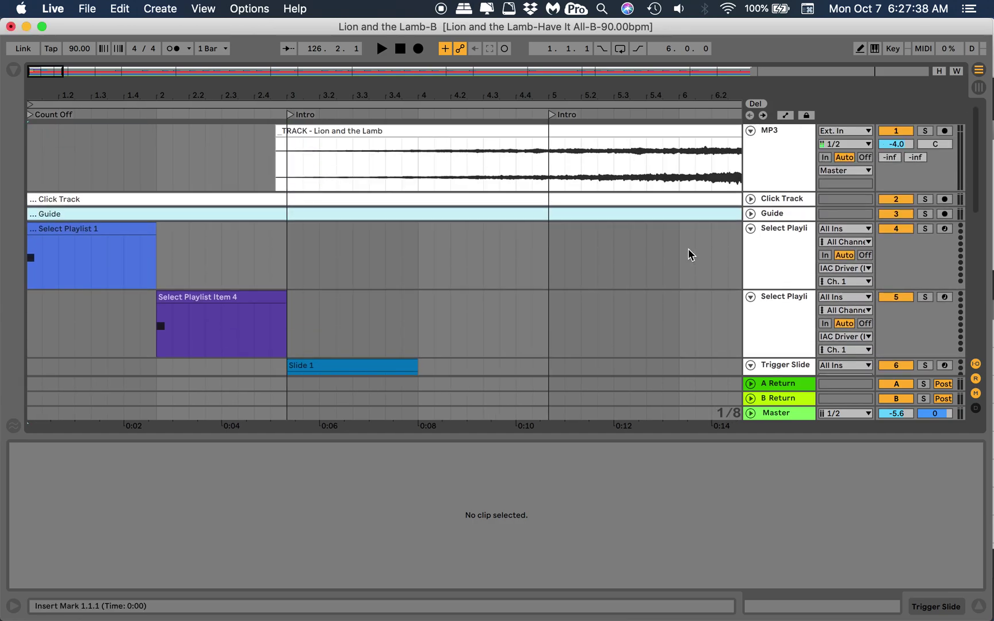
scroll(688, 249, "down", 2)
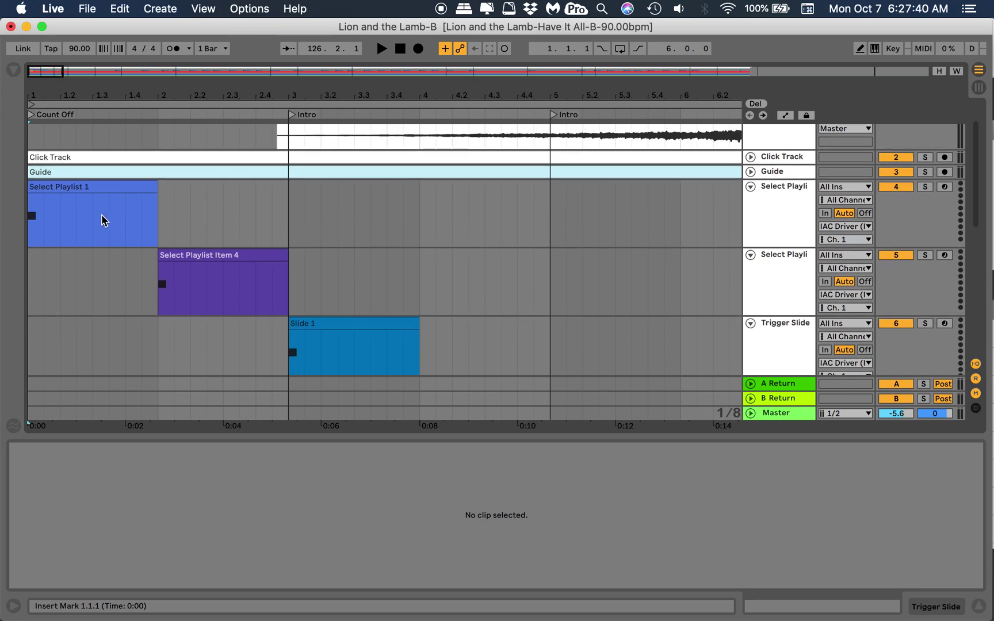
scroll(143, 216, "up", 2)
key("ctrl+Up")
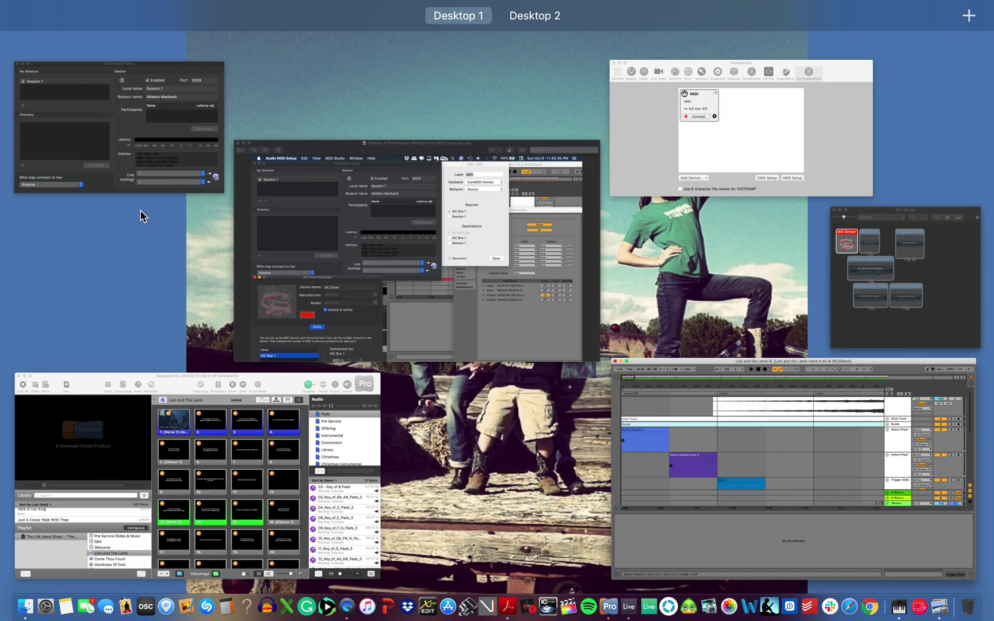
left_click(145, 457)
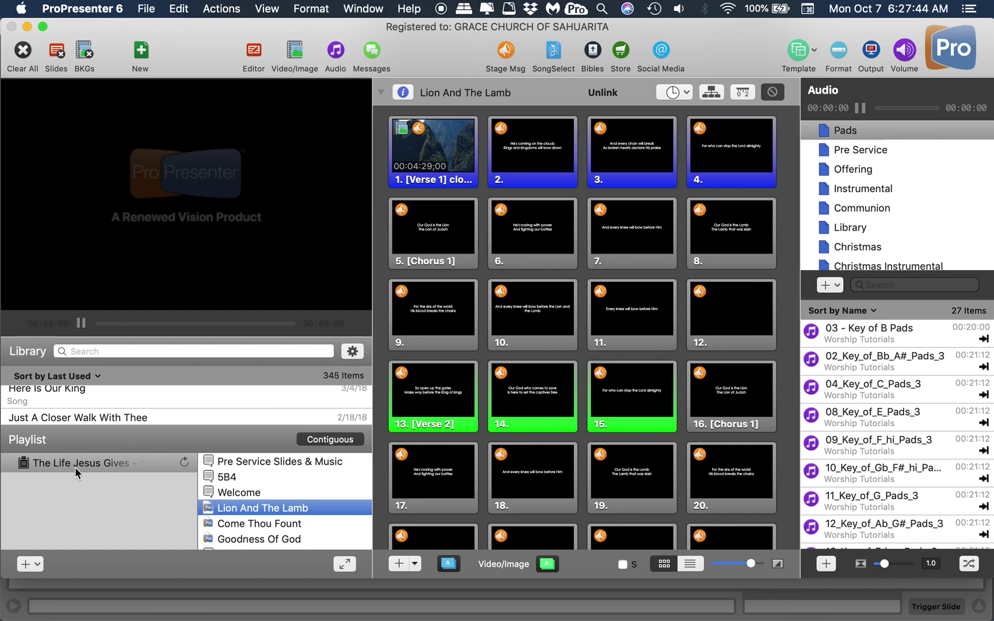
key("ctrl+Up")
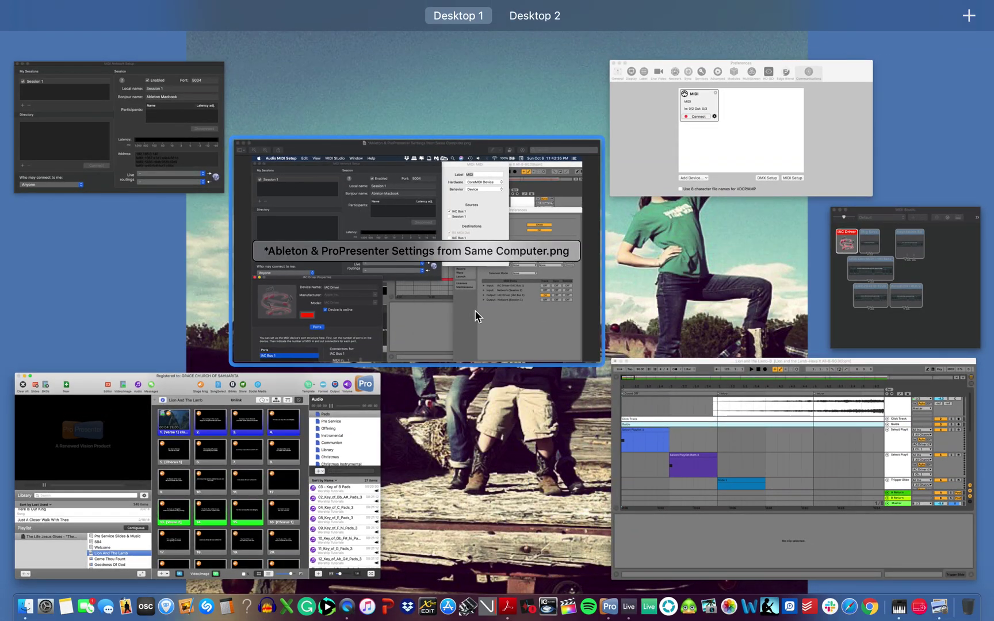
left_click(720, 457)
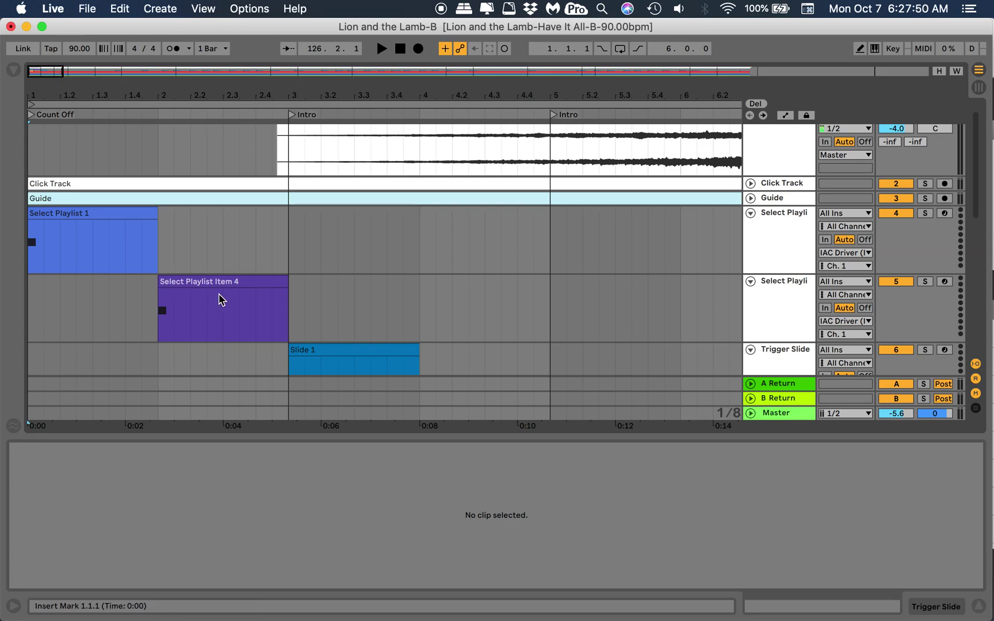
scroll(218, 299, "down", 5)
key("ctrl+Up")
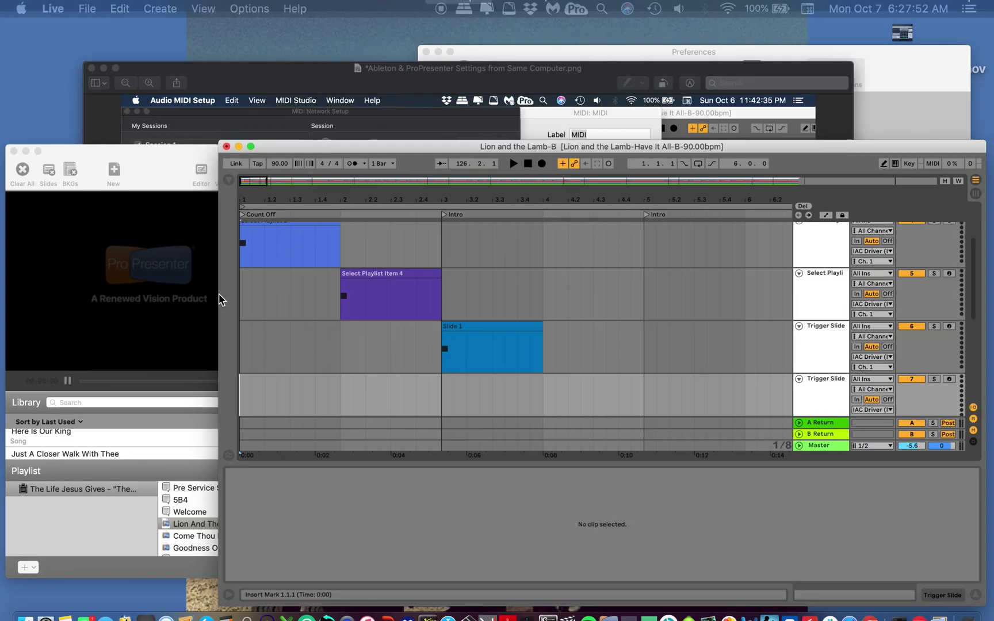
left_click(204, 423)
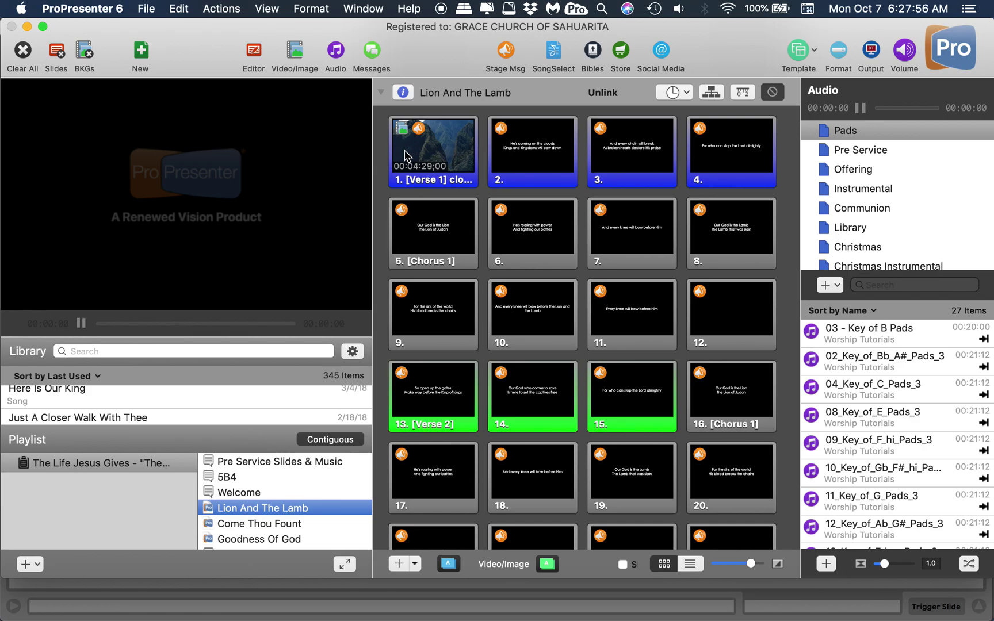
Bring the Lion and the Lamb-B set back to the front and reset playback to 1.1.1
key("ctrl+Up")
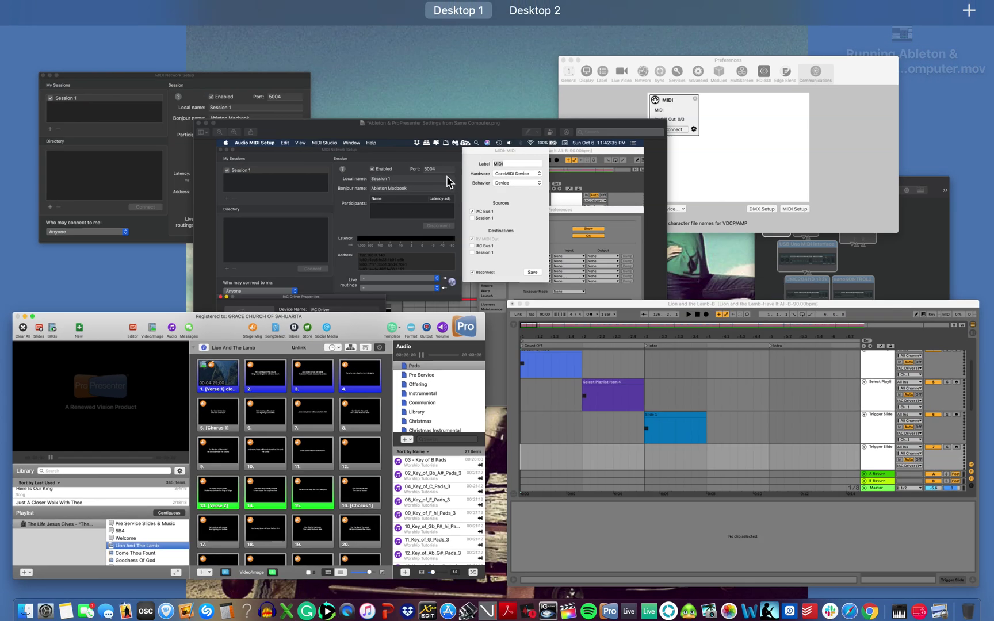
left_click(691, 404)
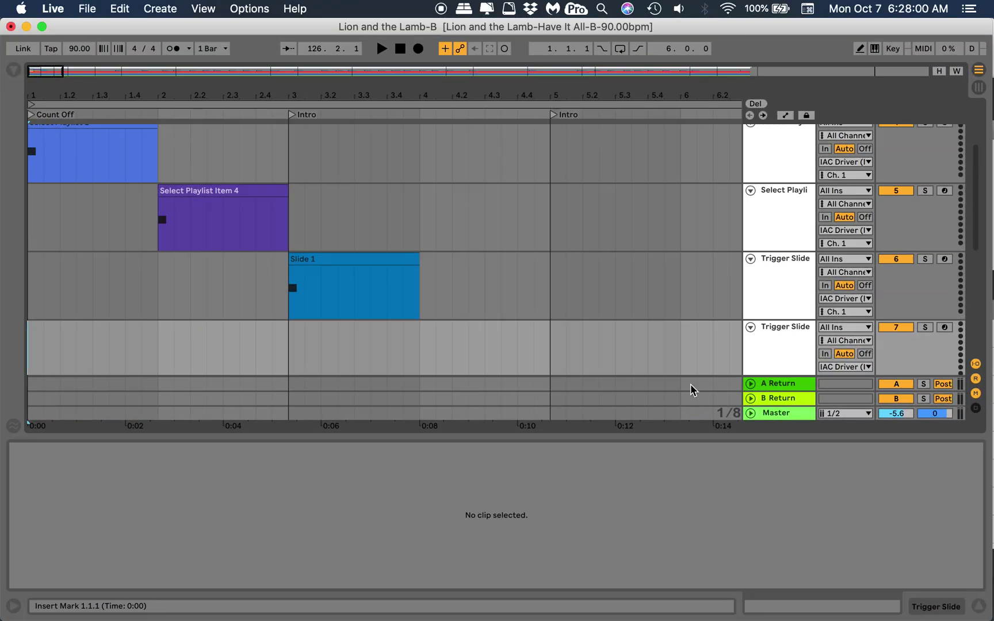
scroll(721, 314, "up", 5)
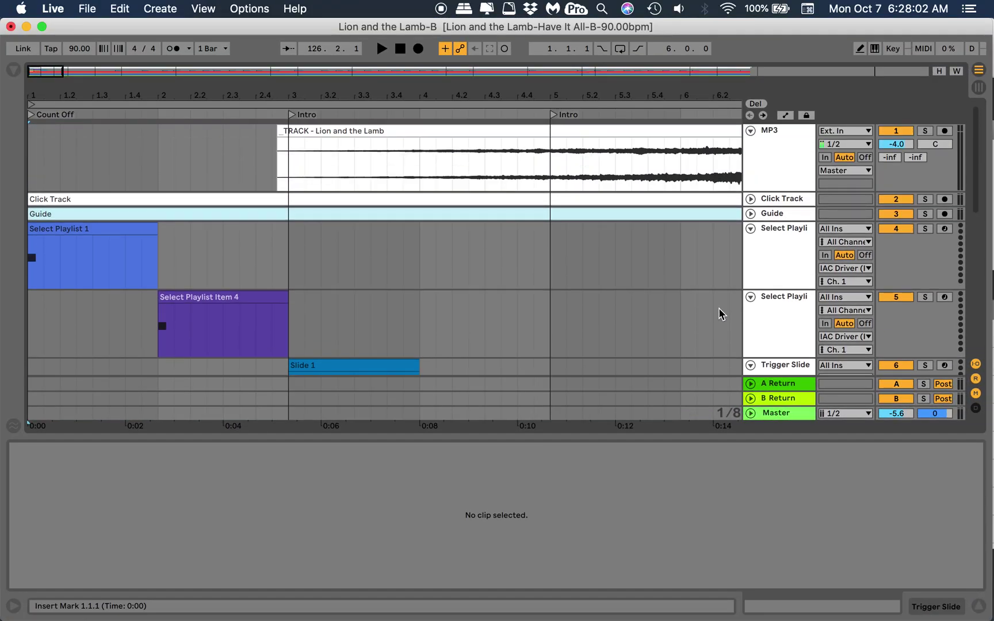
left_click(400, 48)
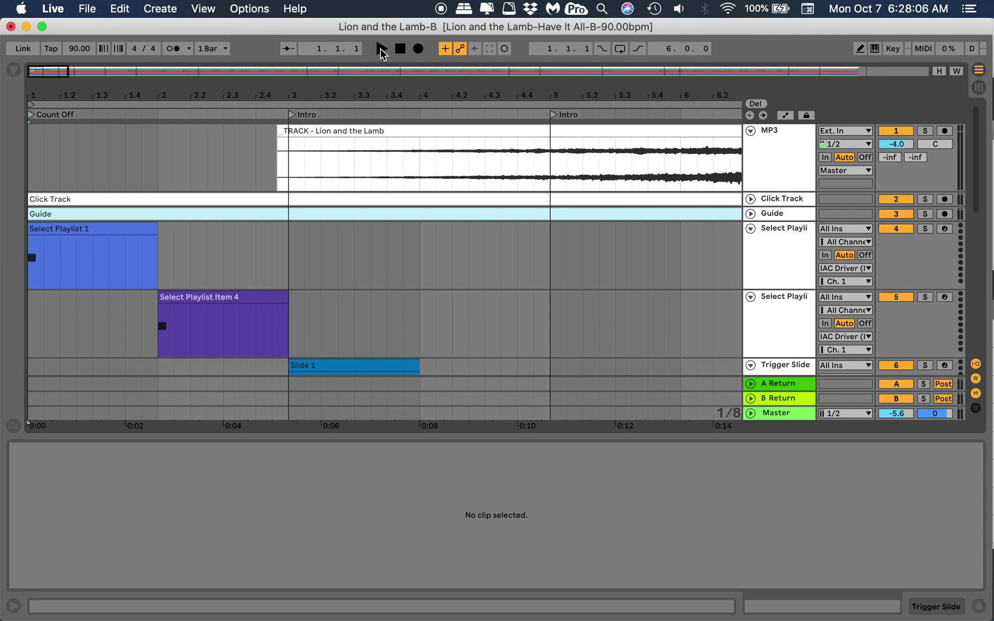
scroll(369, 169, "down", 8)
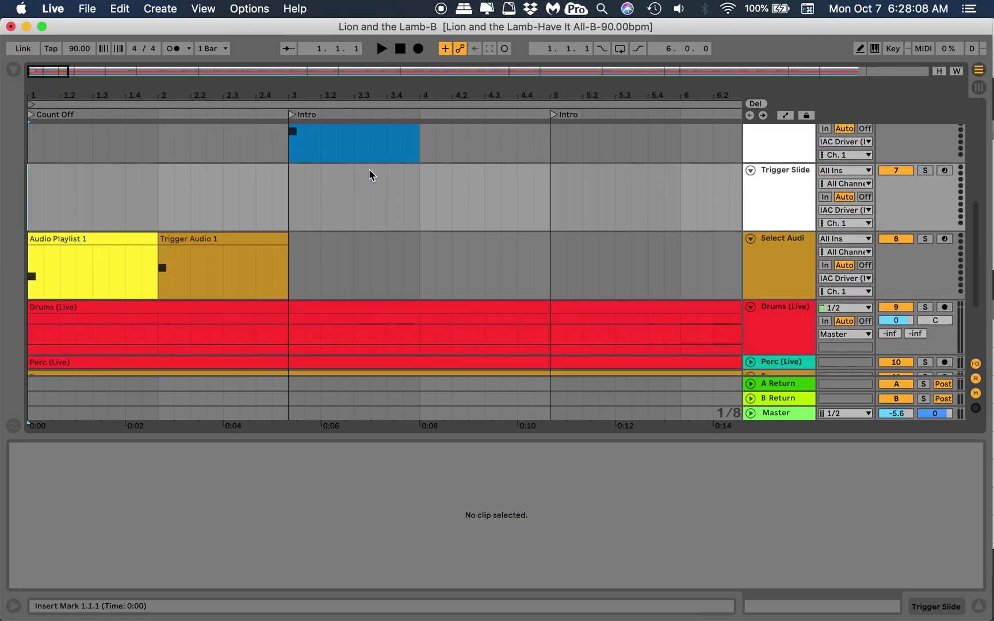
scroll(368, 170, "up", 6)
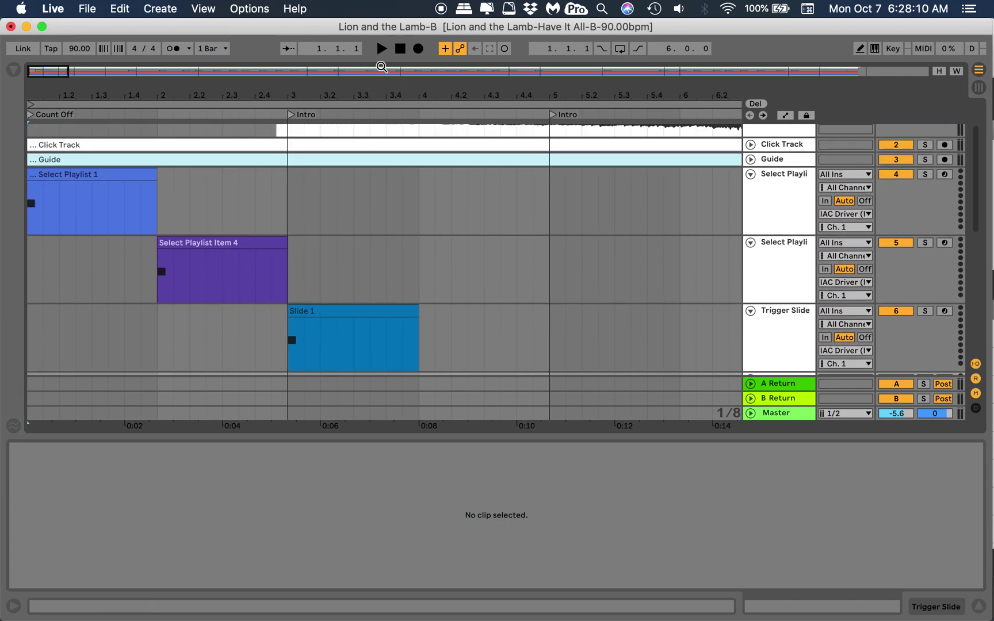
scroll(426, 361, "down", 6)
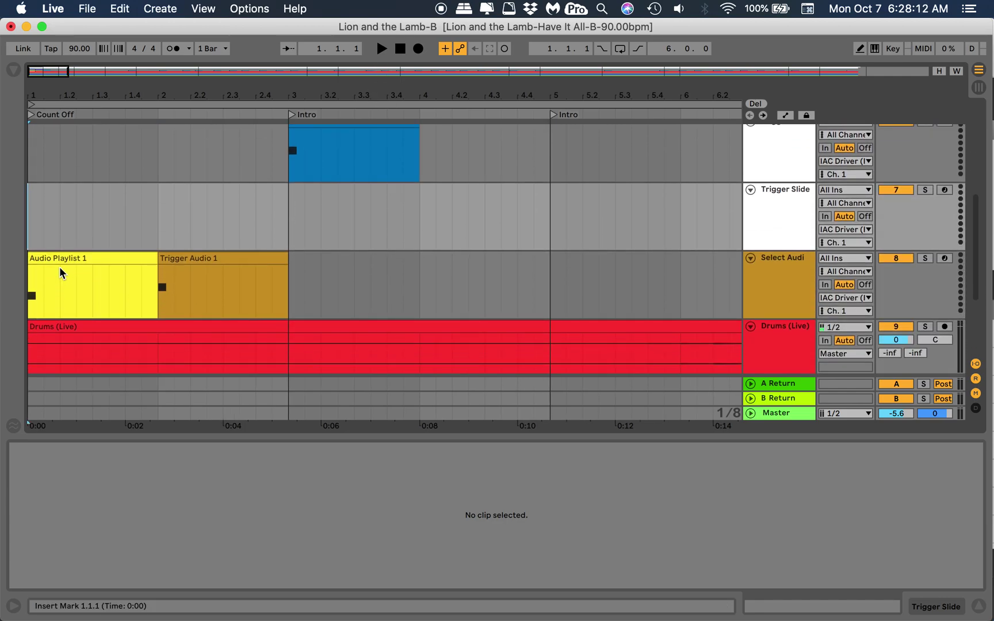
key("ctrl+Up")
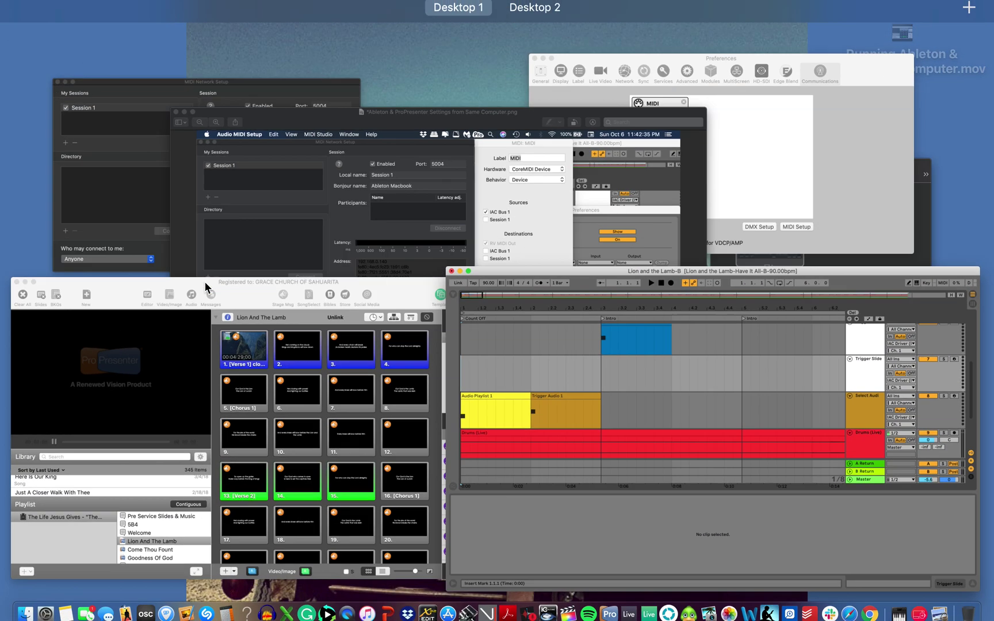
left_click(265, 444)
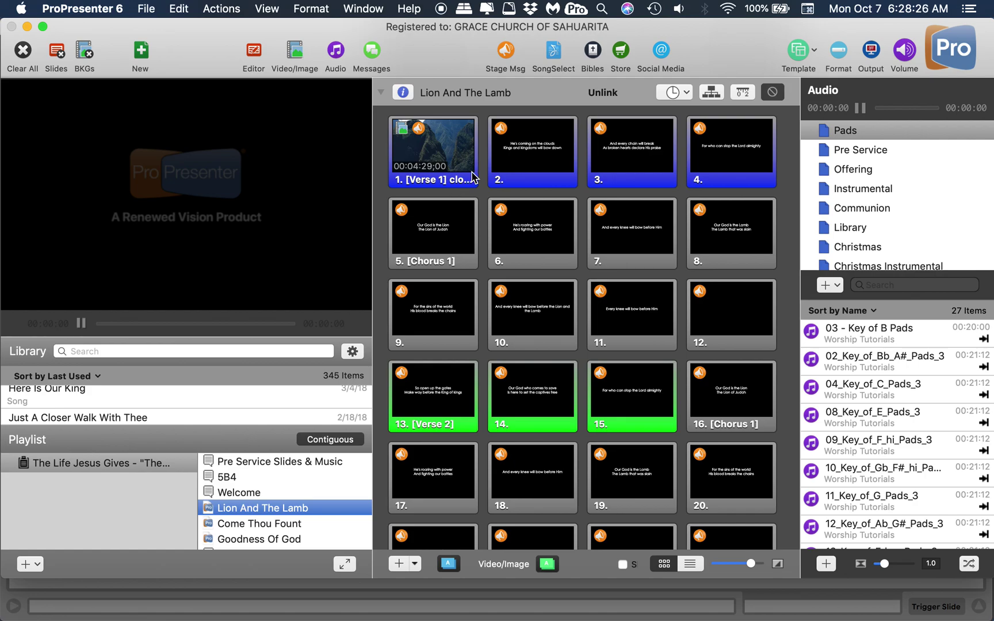
key("ctrl+Up")
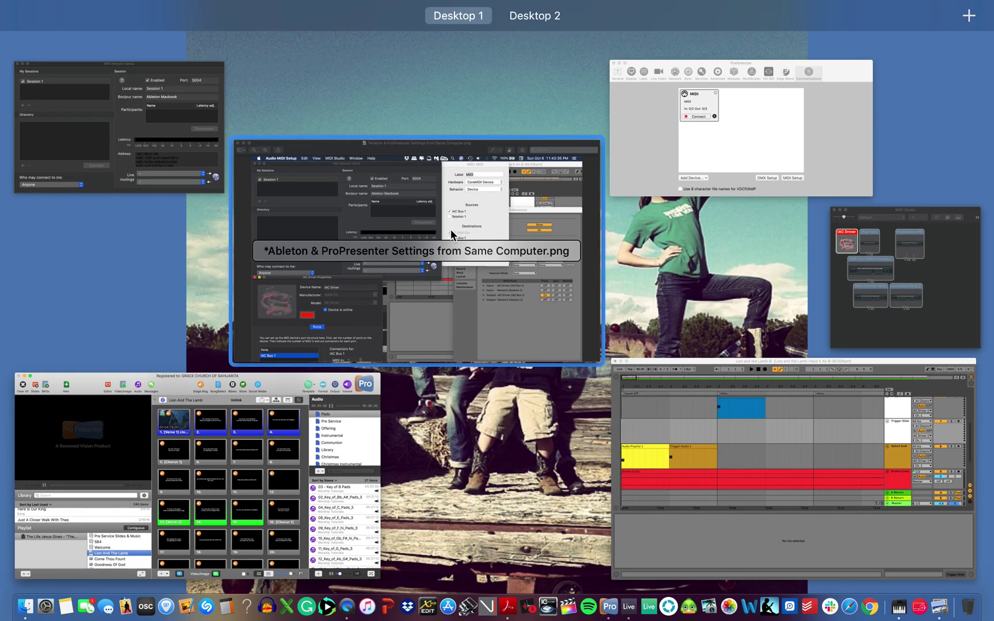
left_click(685, 406)
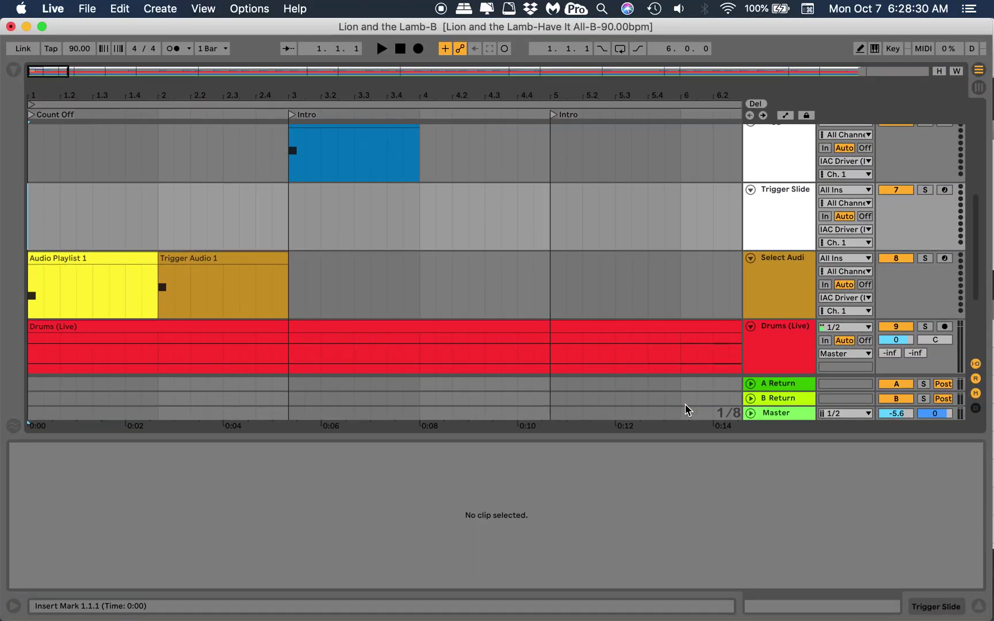
Start arrangement playback and watch ProPresenter for slide triggers before returning to Live
left_click(381, 50)
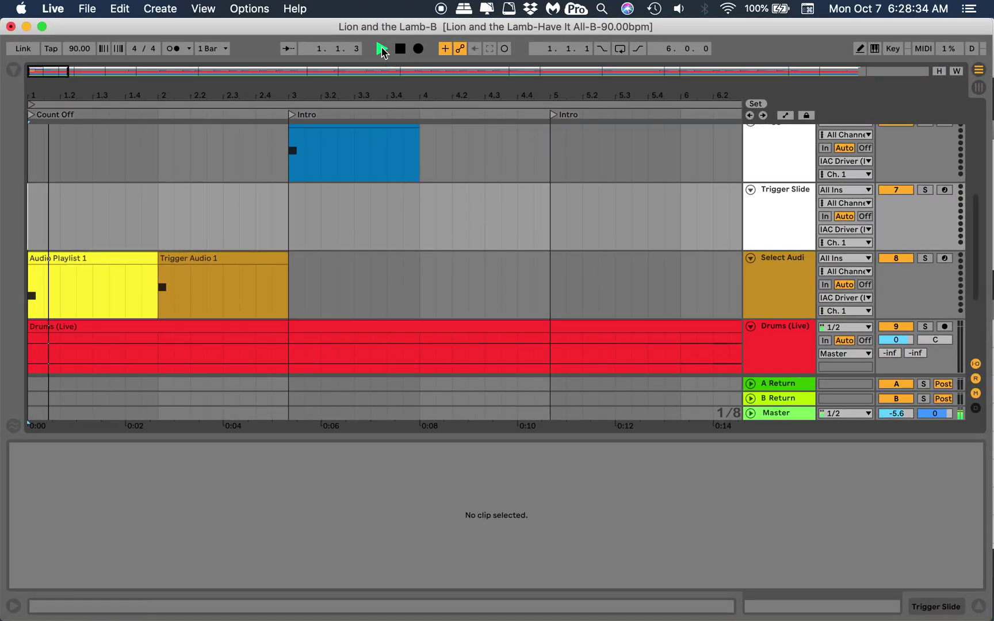
key("ctrl+Up")
left_click(289, 378)
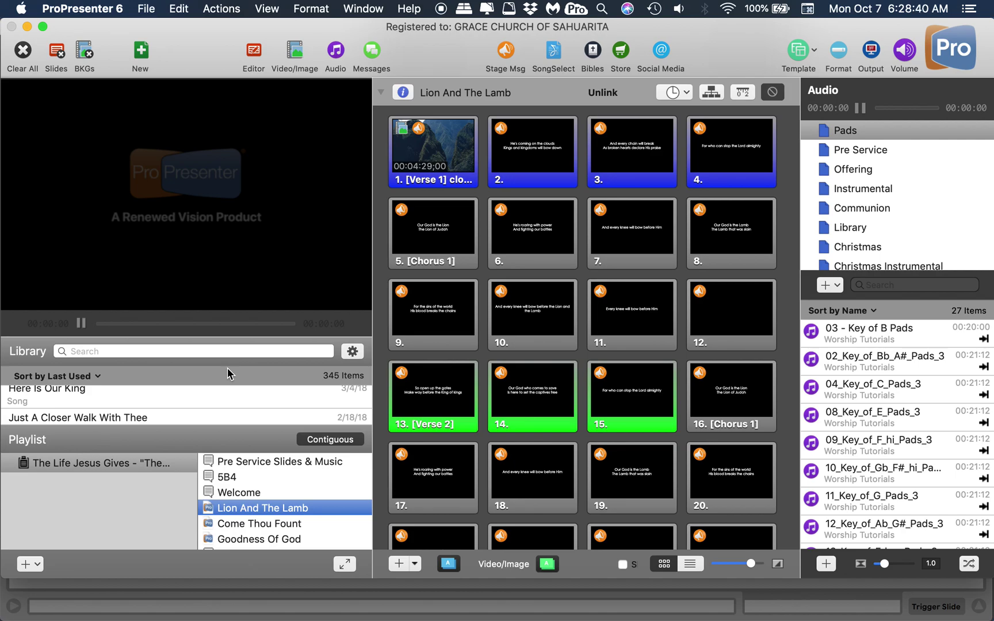
key("ctrl+Up")
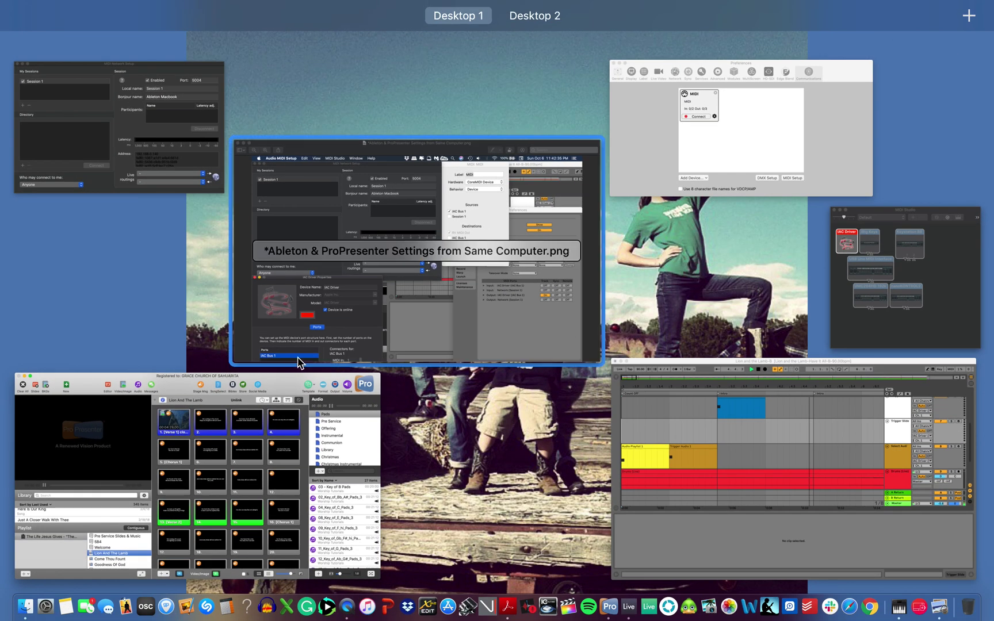
left_click(729, 379)
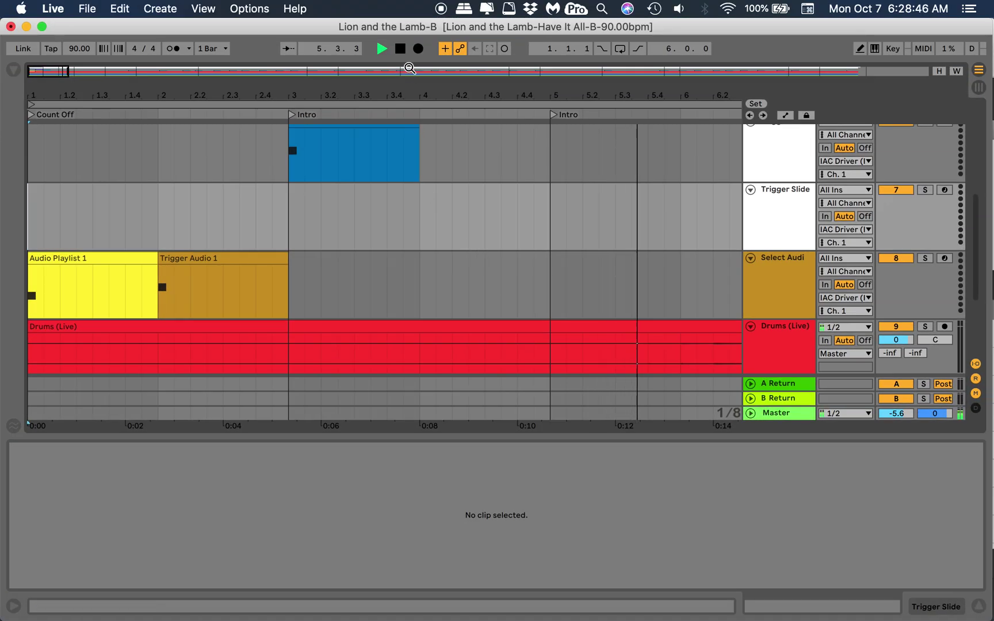
Stop playback at 5.4.3 and scroll back up to the top tracks
left_click(402, 51)
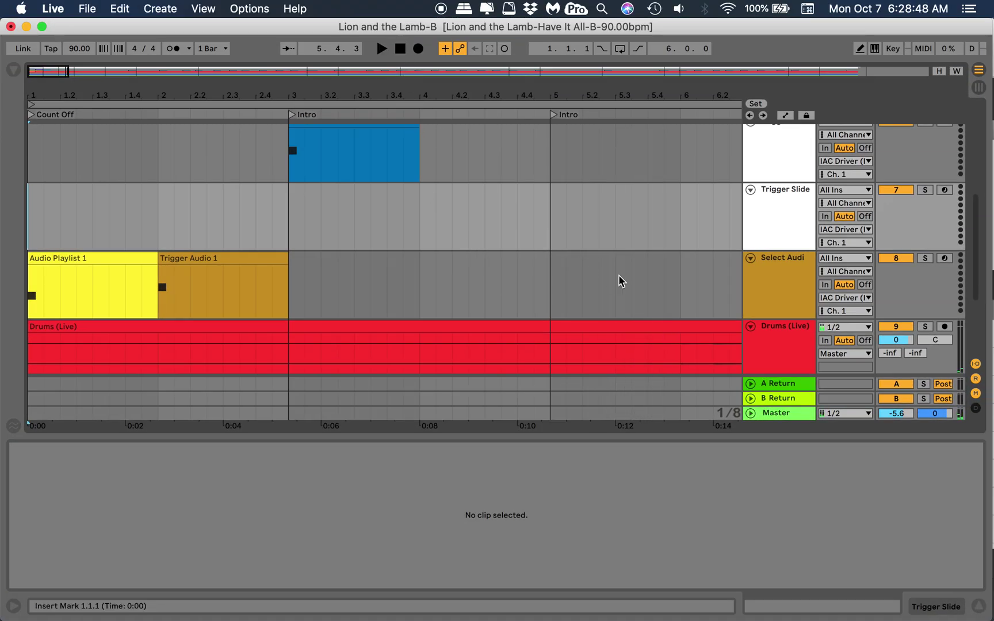
scroll(622, 282, "up", 8)
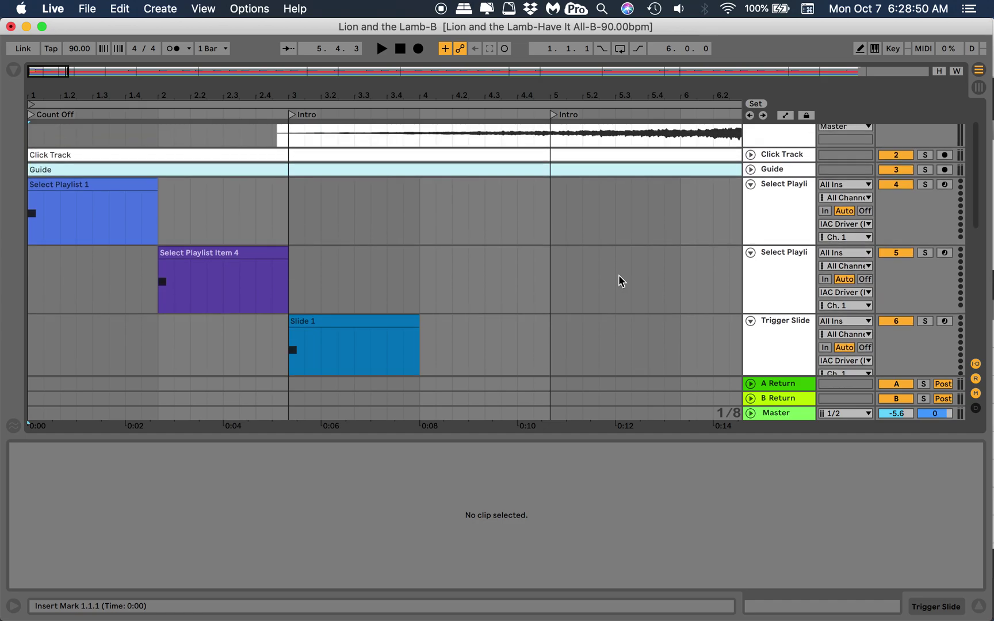
scroll(622, 282, "up", 4)
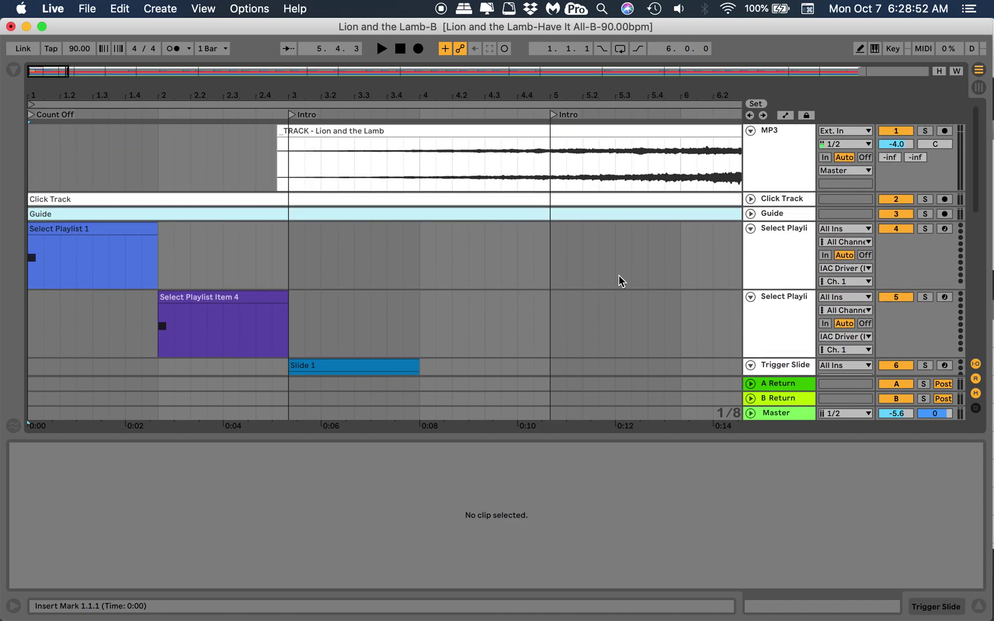
left_click(53, 9)
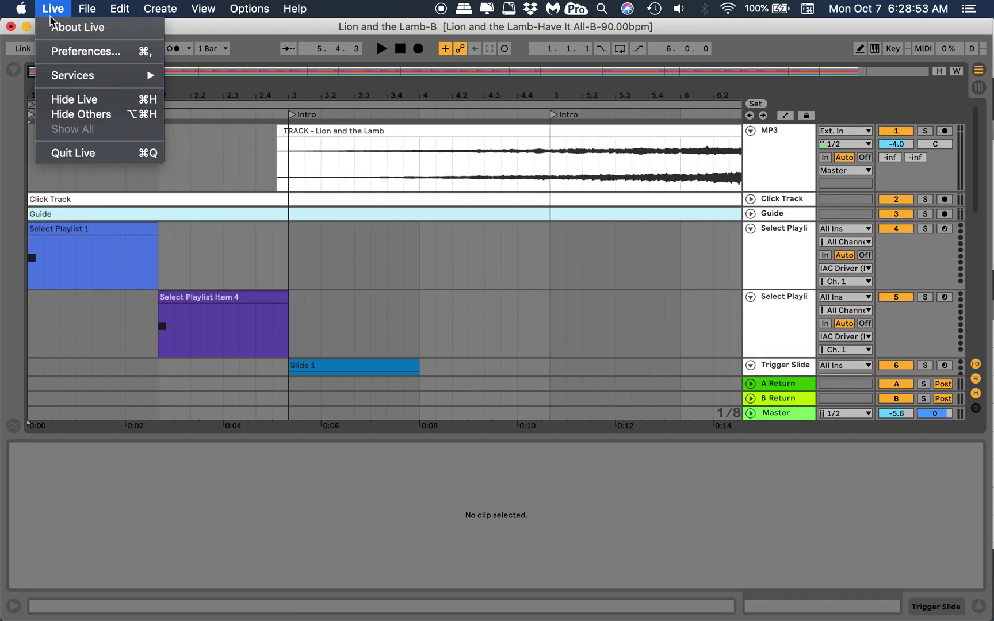
left_click(62, 52)
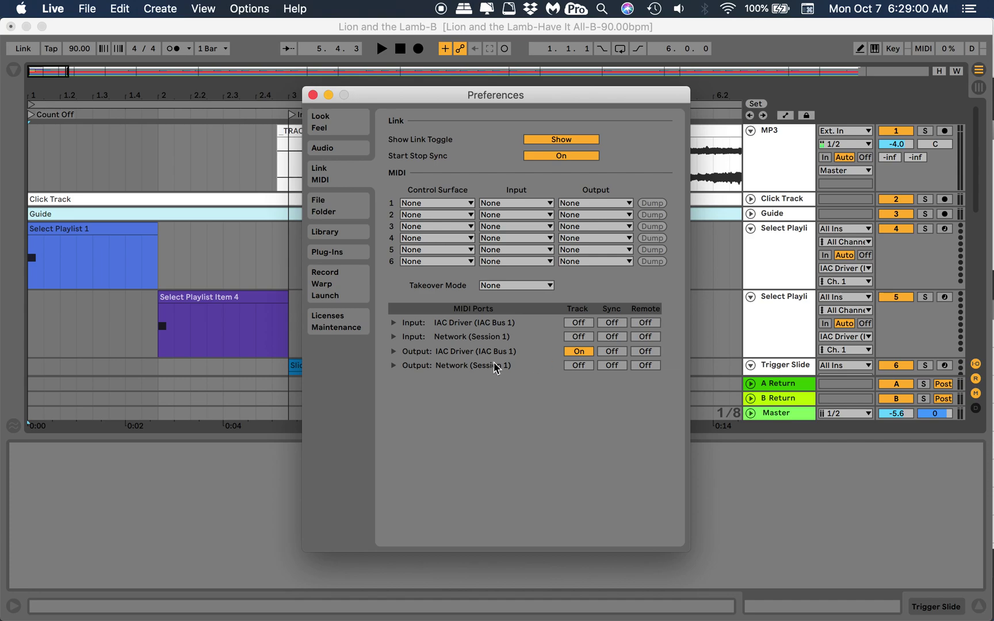
left_click(313, 95)
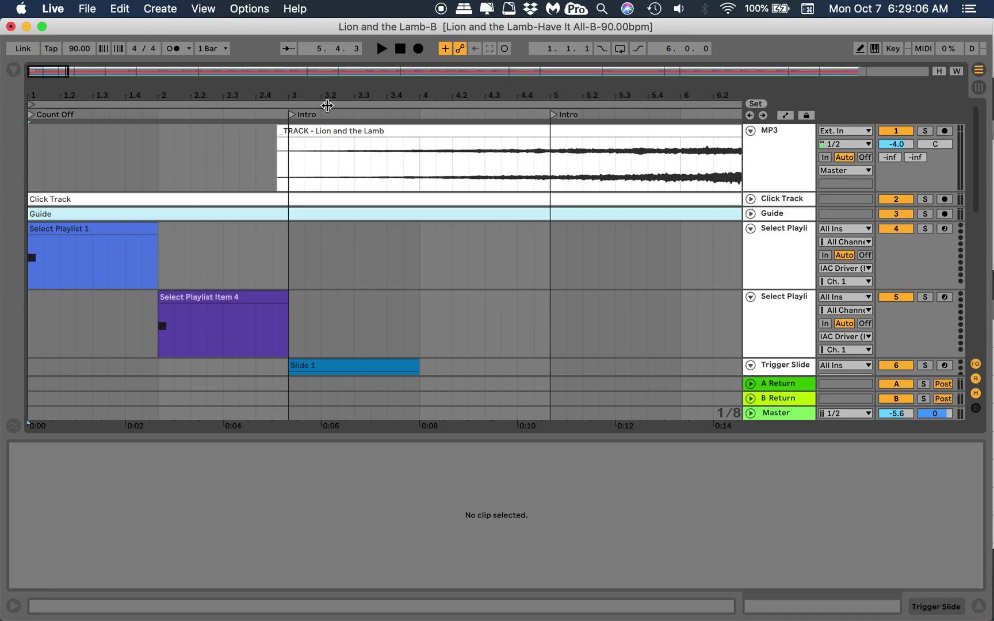
Connect ProPresenter 6's MIDI device in Preferences > Communications, then close Preferences
key("ctrl+Up")
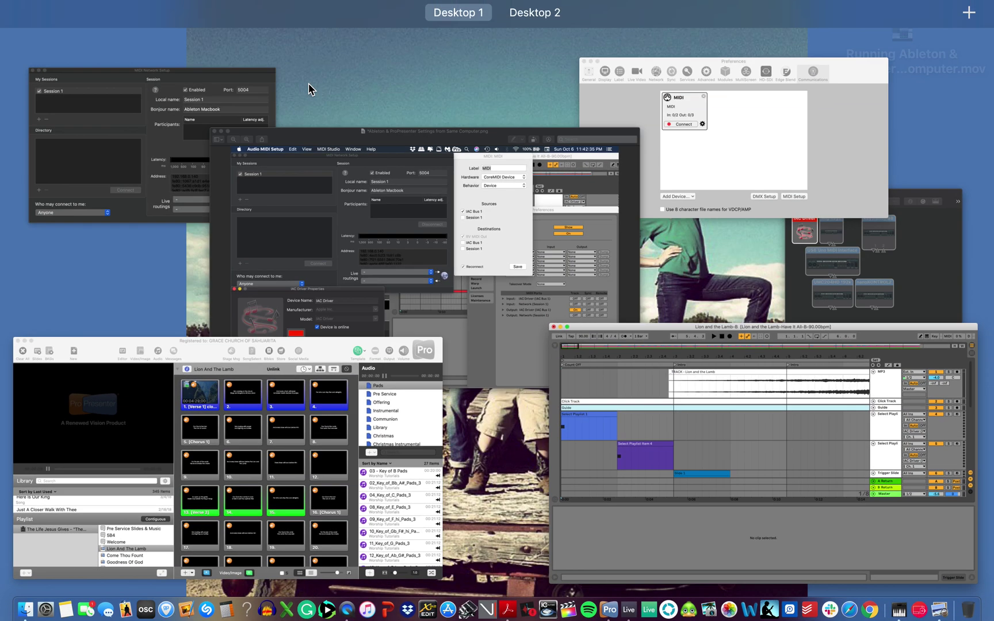
left_click(195, 478)
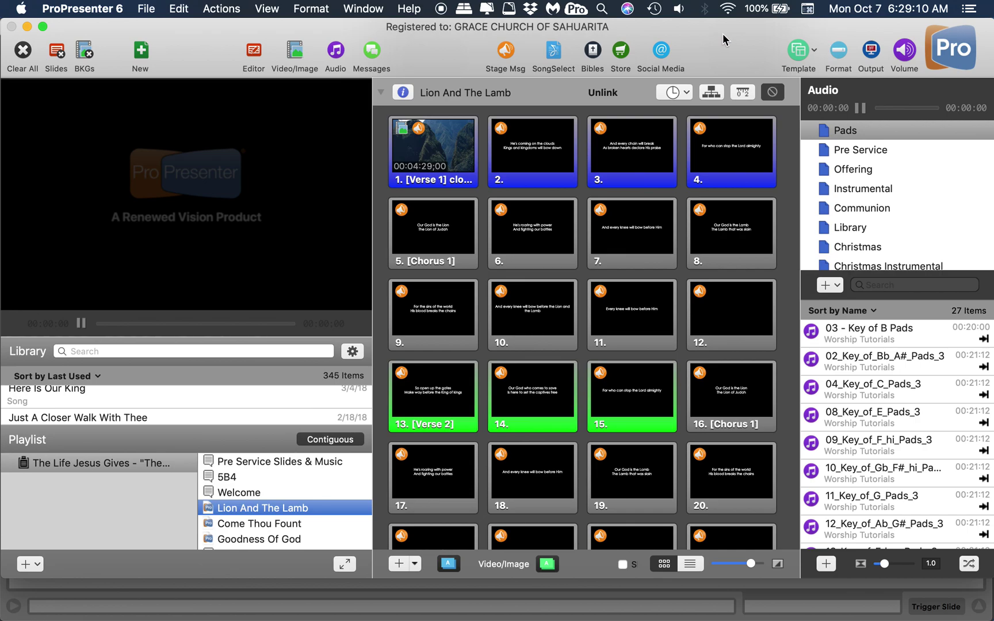
left_click(78, 8)
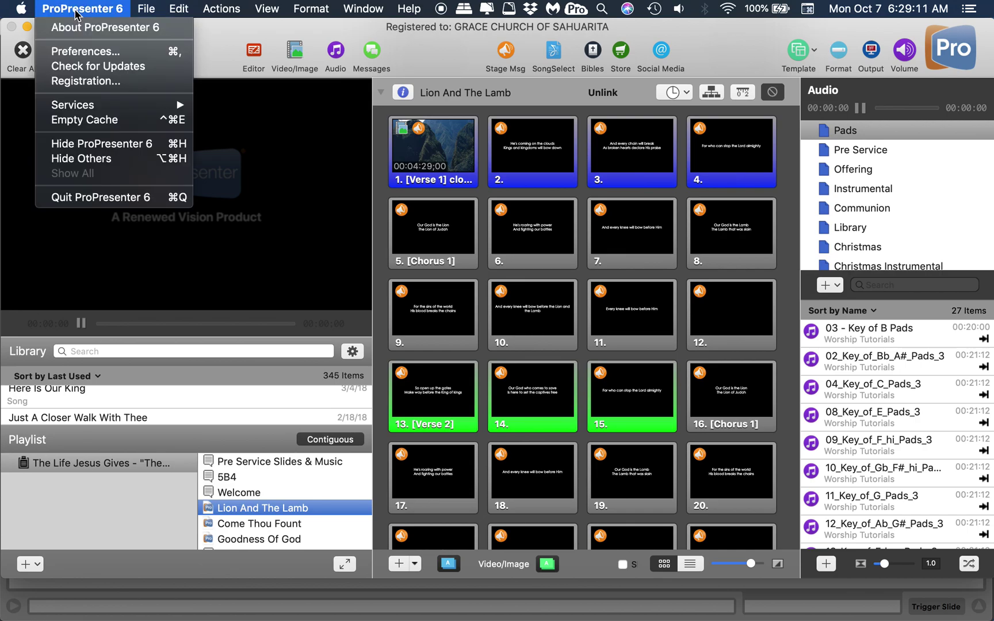
left_click(83, 55)
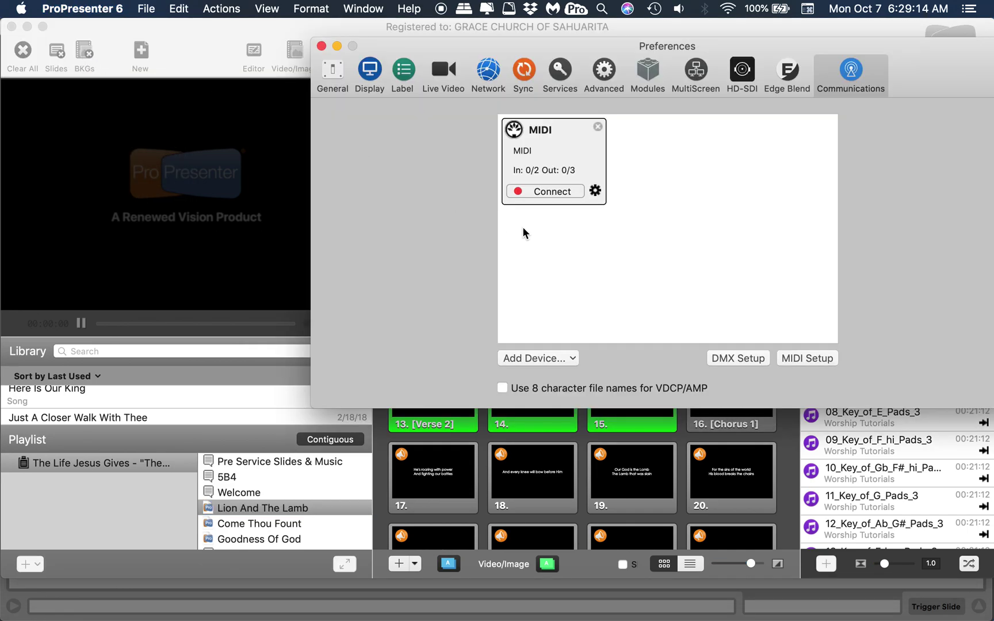
left_click(558, 195)
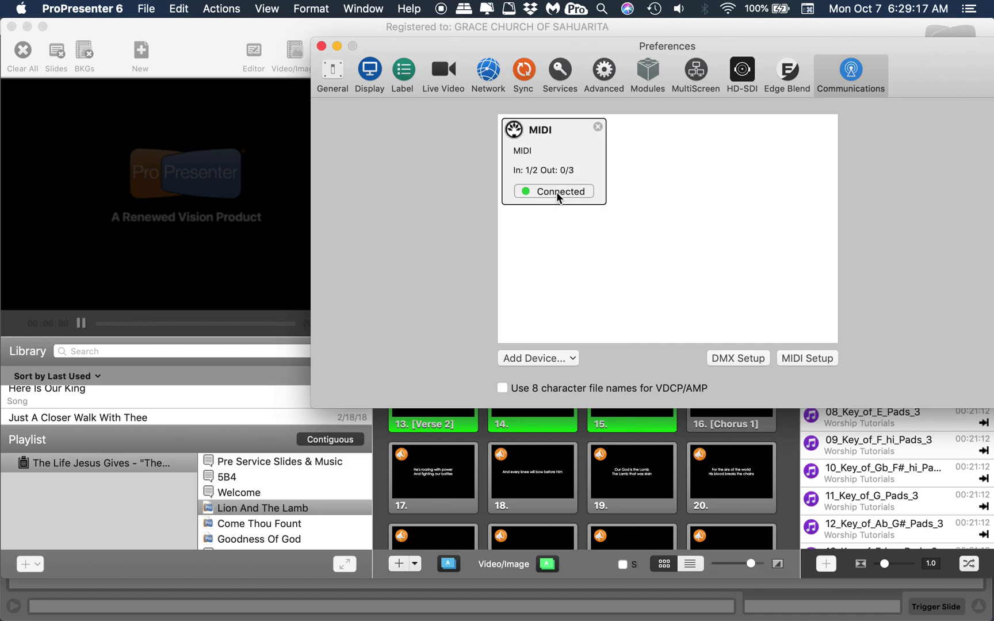
left_click(192, 40)
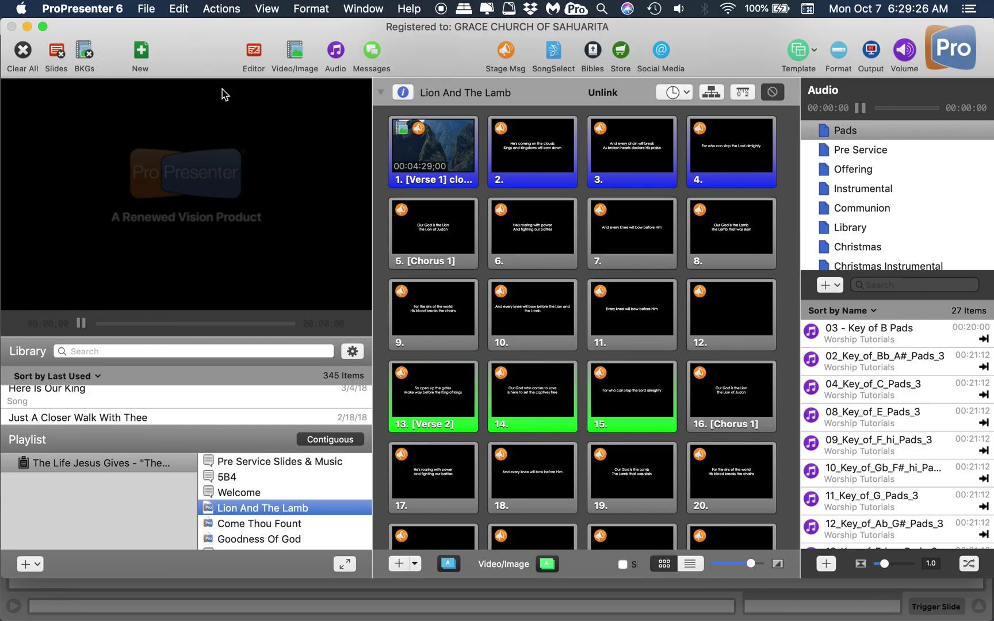
key("ctrl+Up")
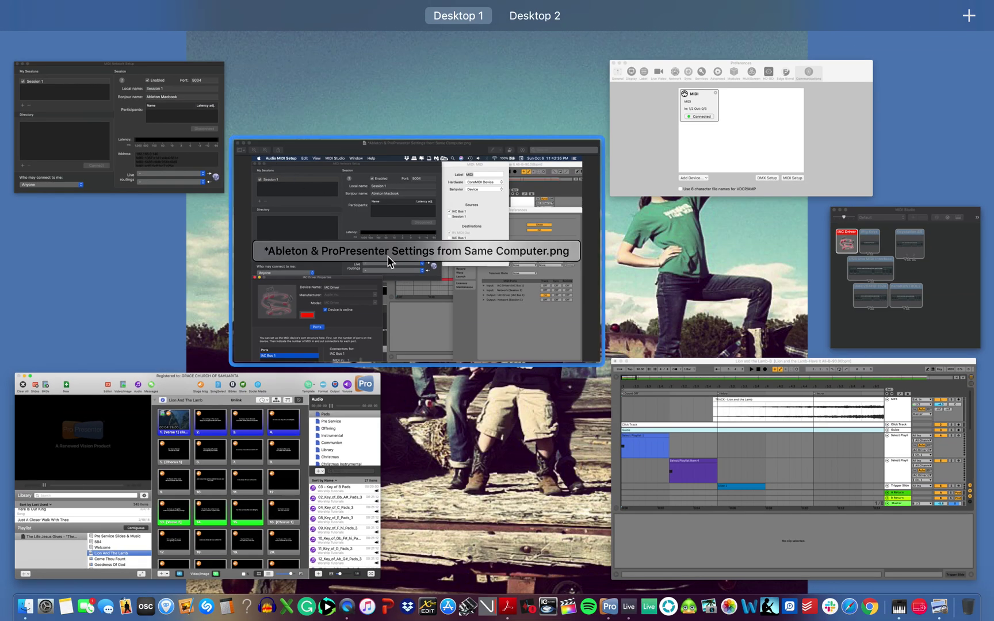
Review the Preview screenshot of the Ableton and ProPresenter MIDI settings, then head back to Live
left_click(389, 261)
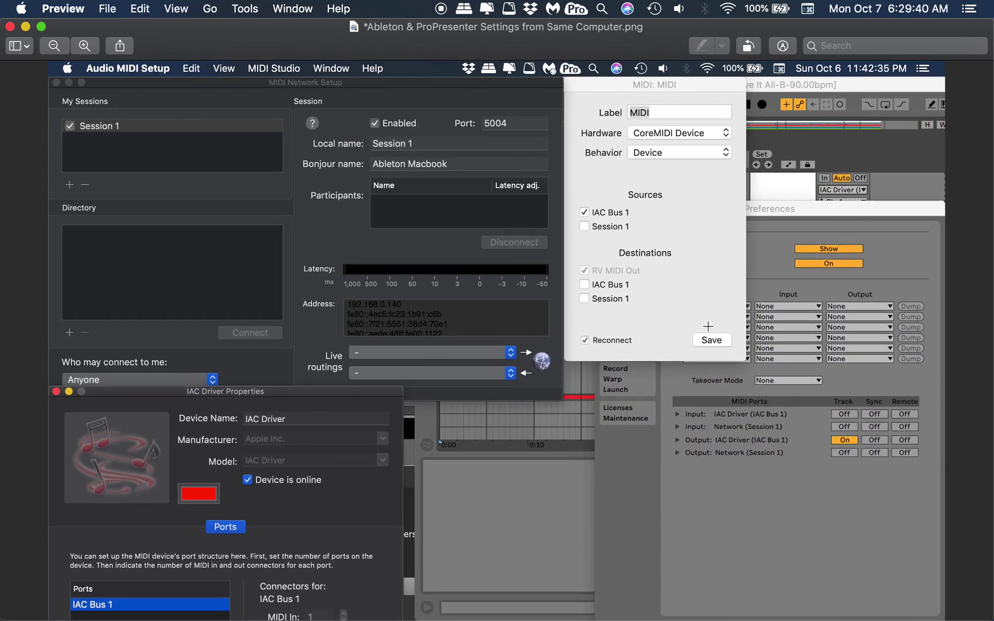
key("ctrl+Up")
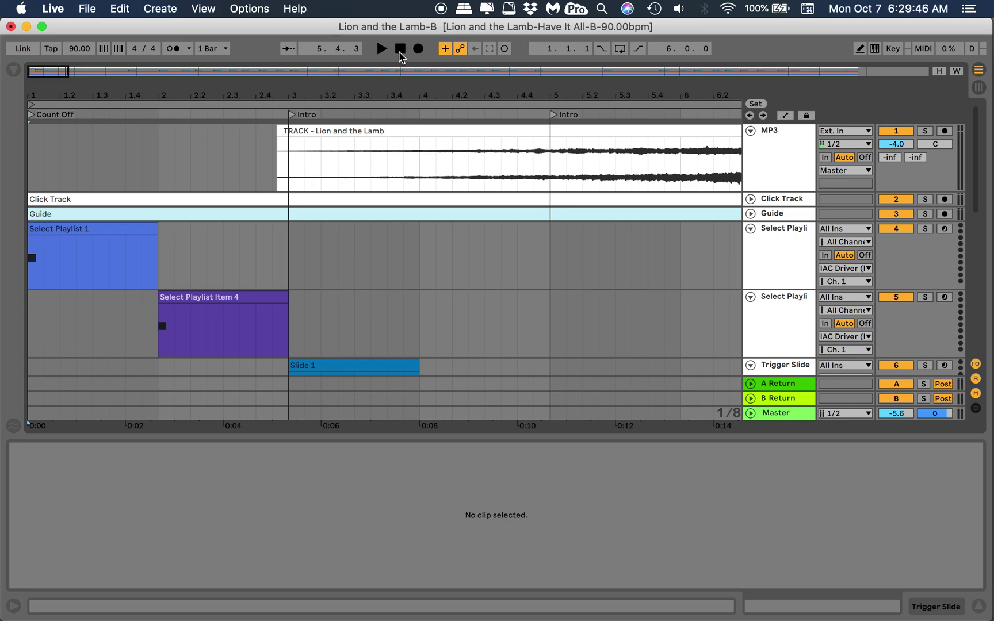
Play the set from 1.1.1 and watch ProPresenter fire the Verse 1 slide and Key of B pad
left_click(400, 50)
left_click(383, 51)
key("ctrl+Up")
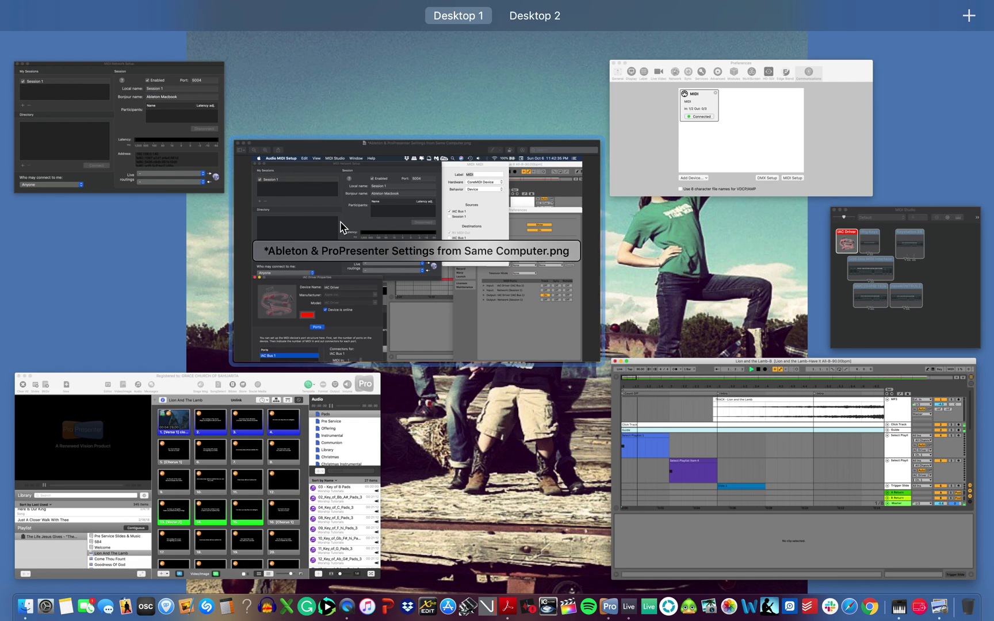
left_click(282, 393)
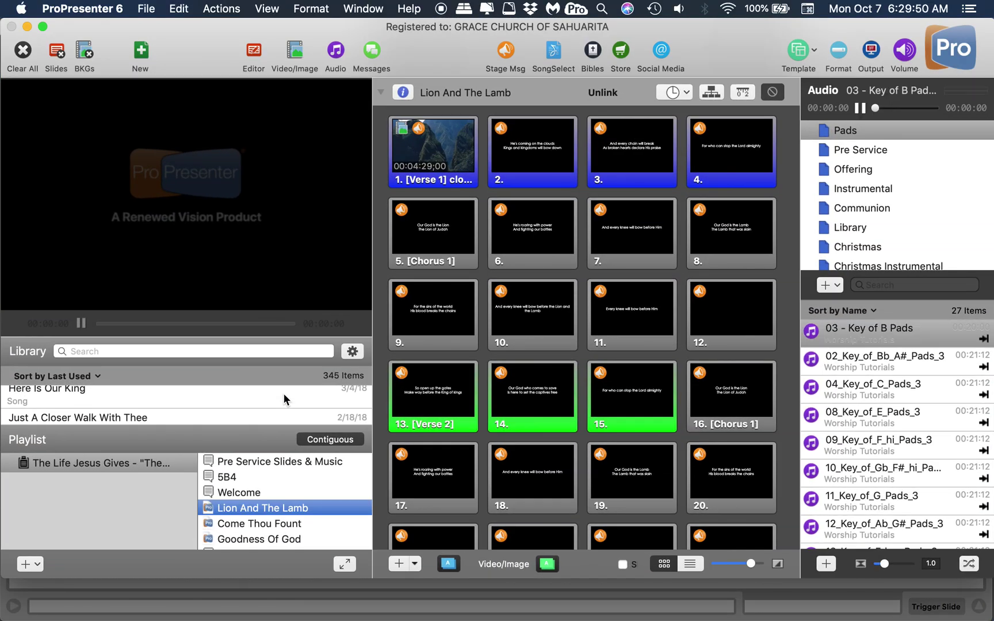